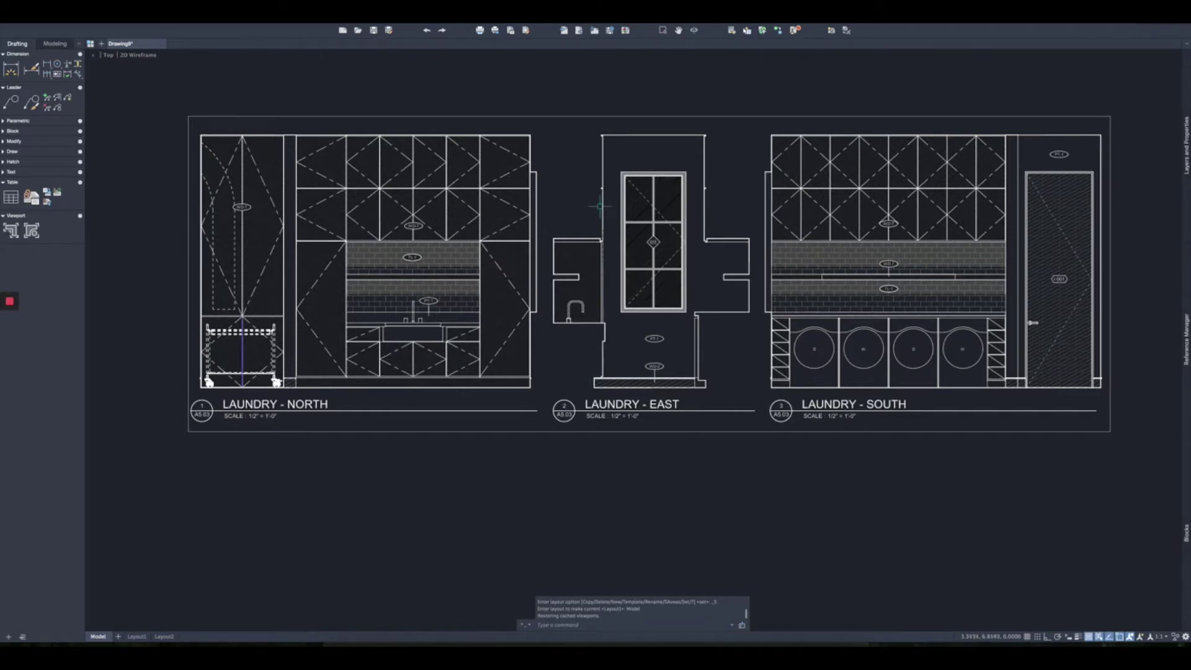
type("l")
key("Return")
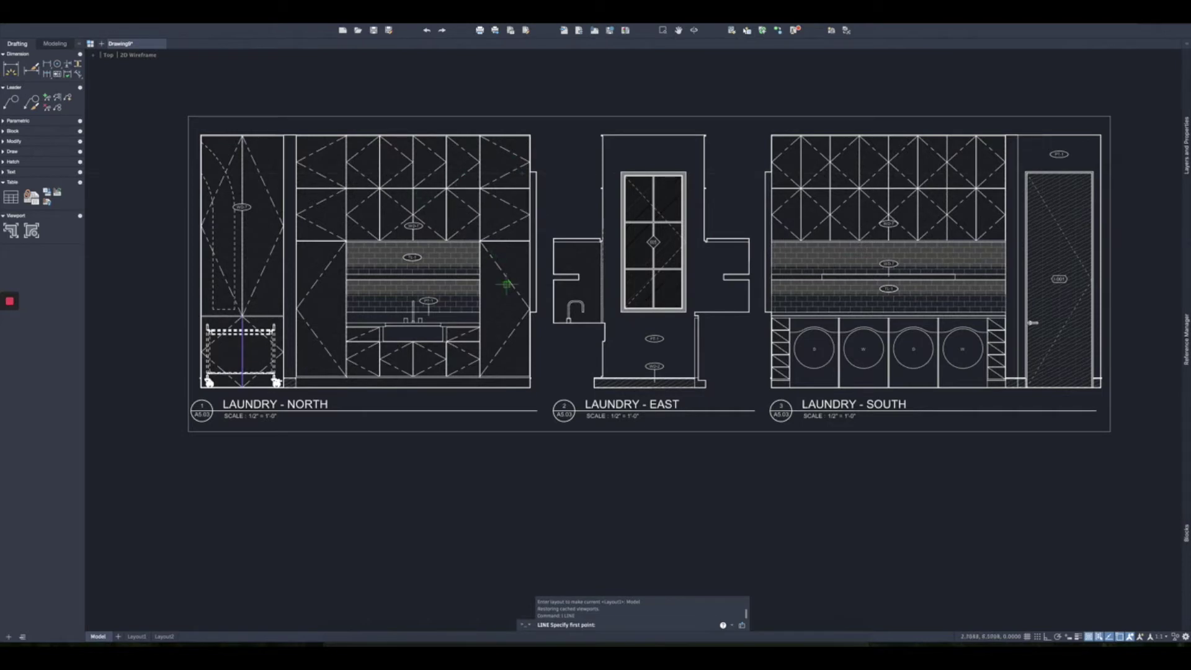
key("Escape")
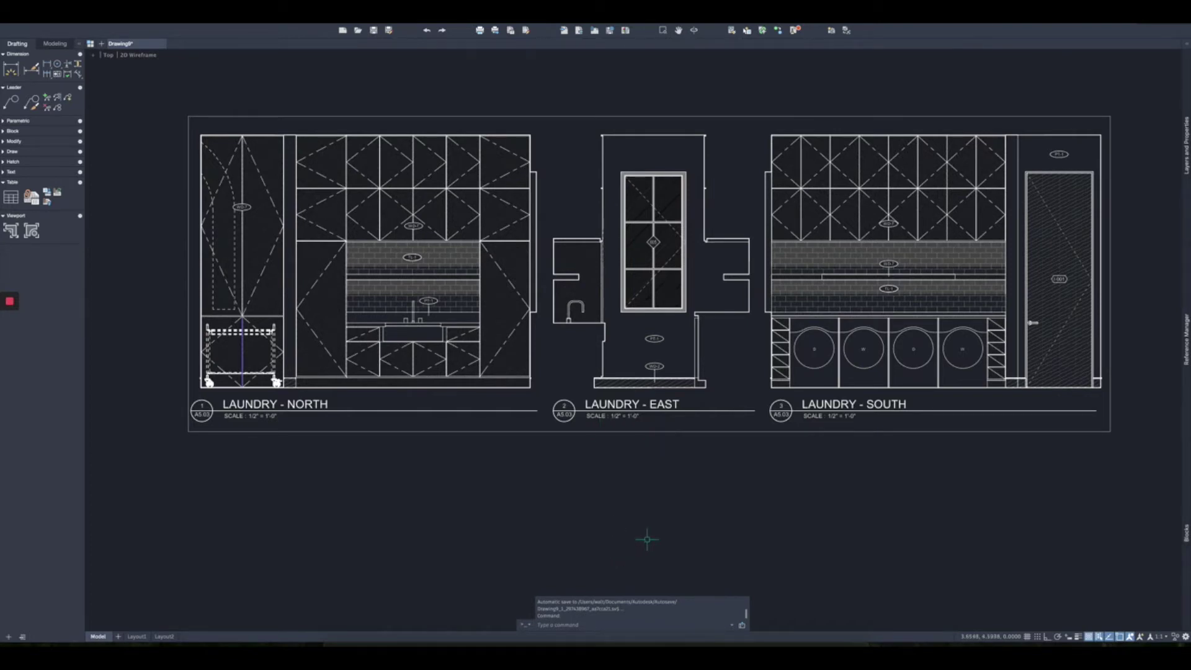
type("pdfimport")
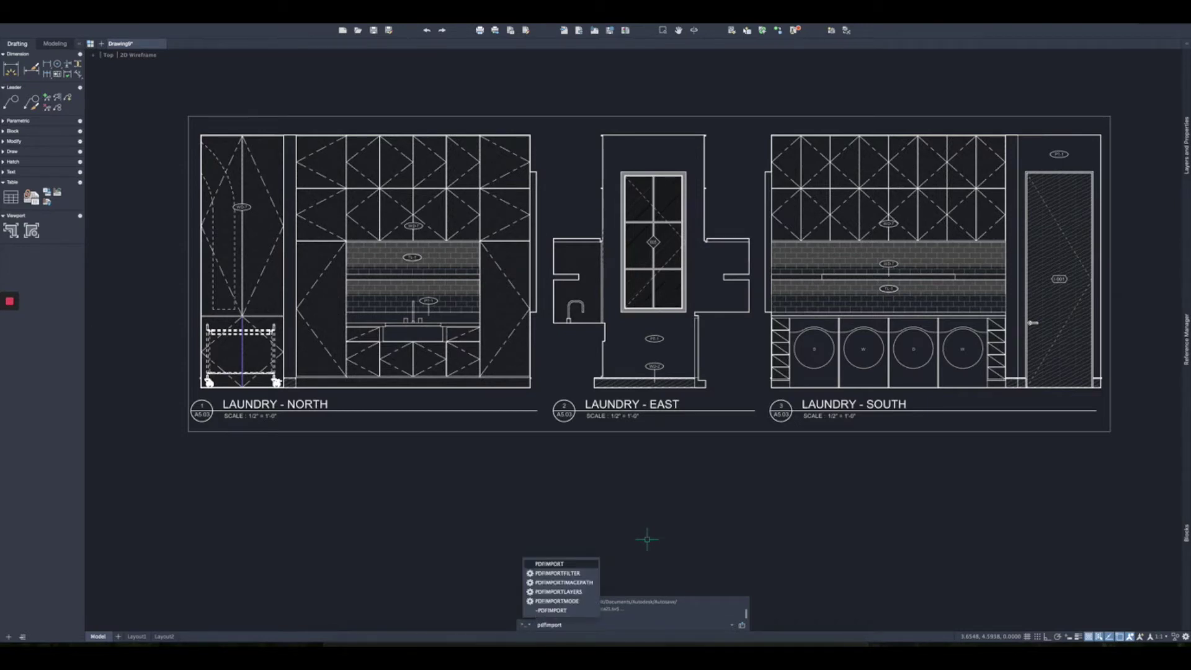
key("Return")
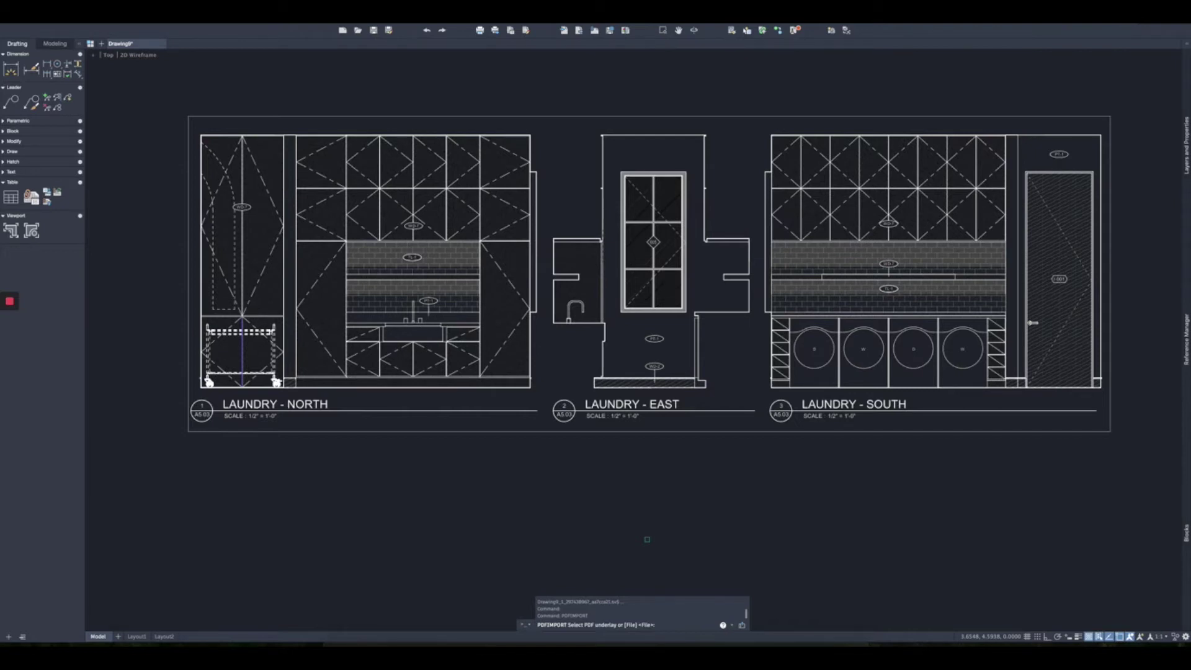
key("Escape")
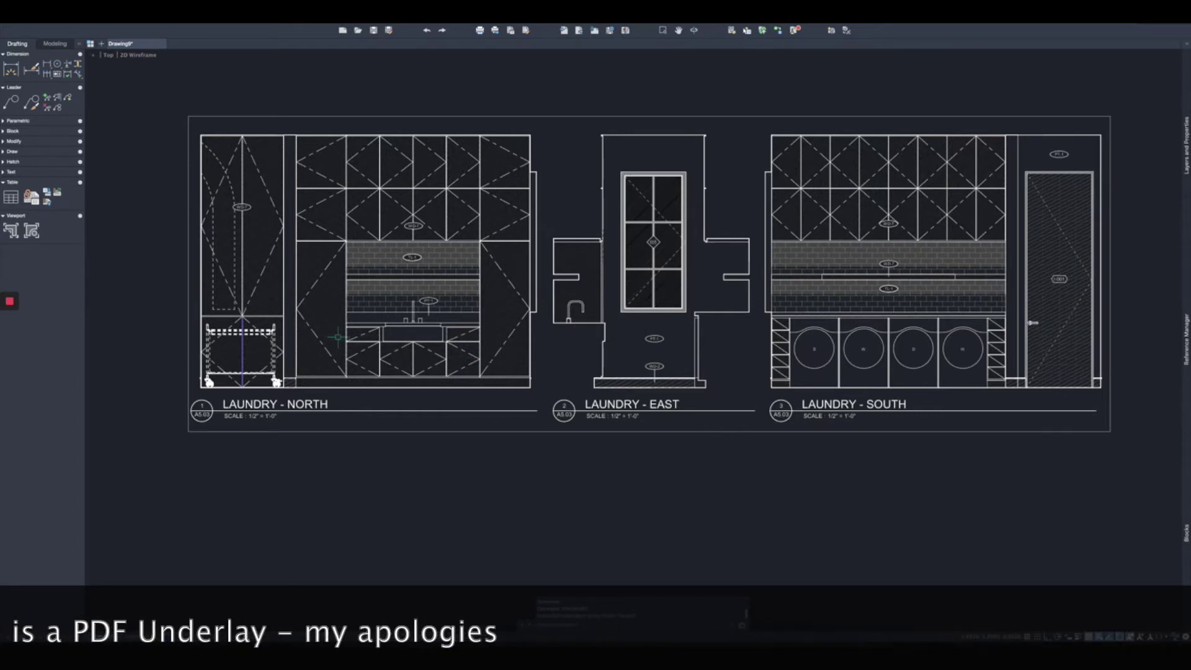
Step: Examine the Laundry North elevation in the PDF underlay, selecting the underlay briefly to inspect it as a single object
middle_click_drag(338, 338, 590, 361)
scroll(576, 228, "up", 1)
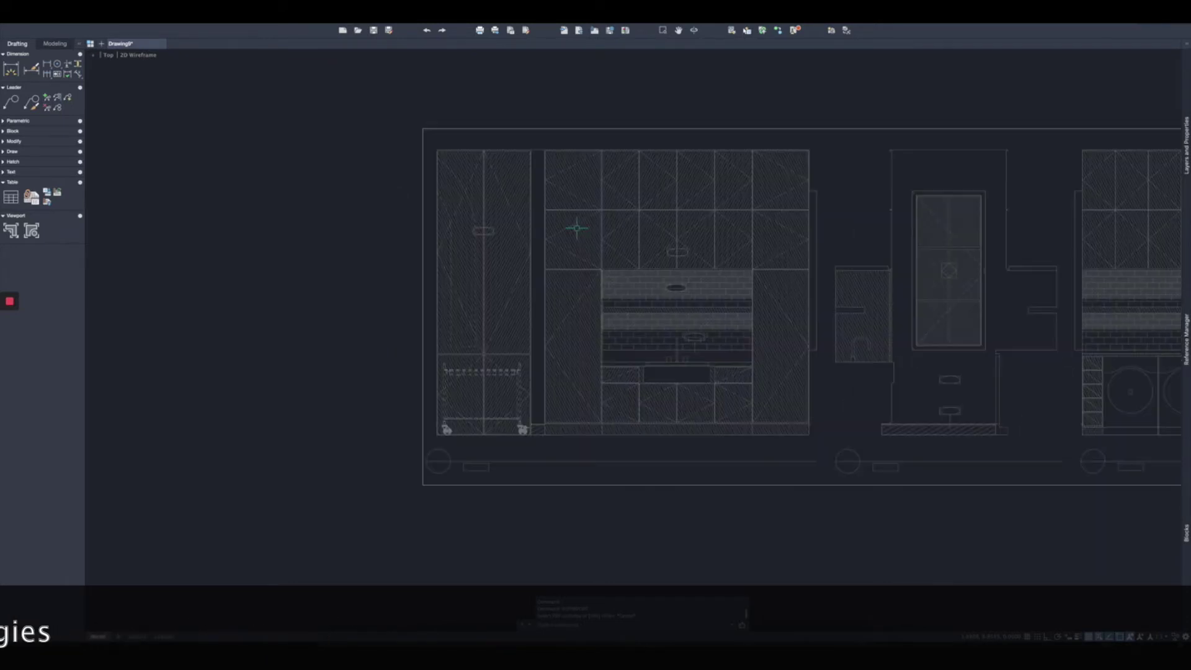
middle_click_drag(548, 266, 598, 237)
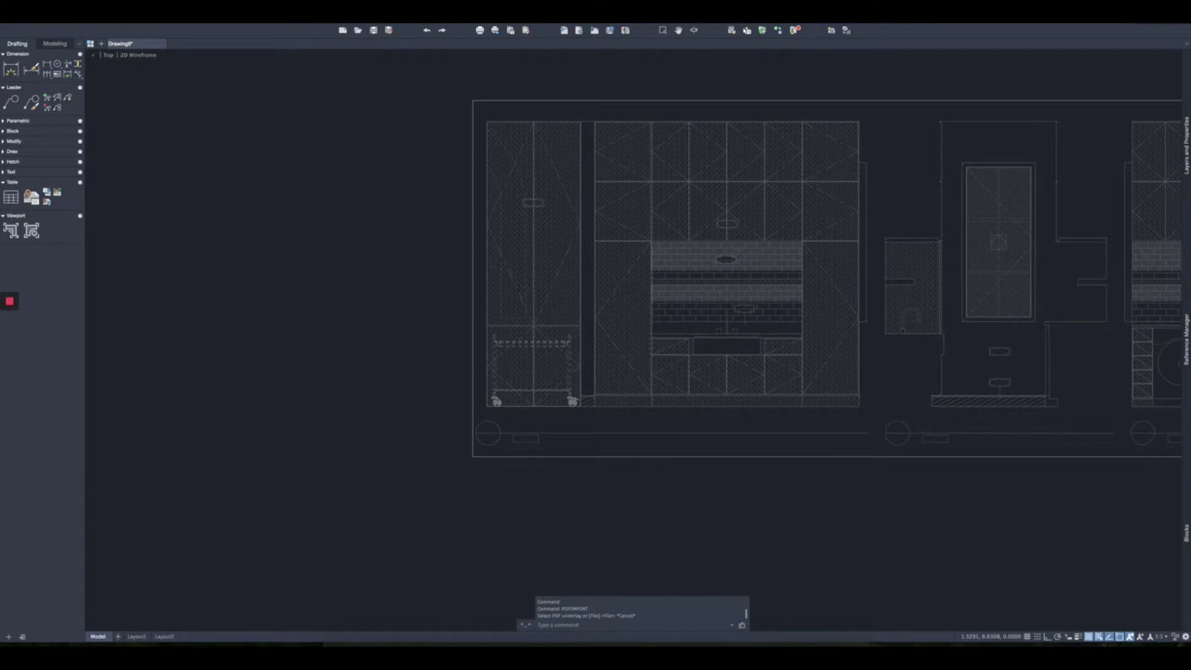
mouse_move(605, 240)
middle_mouse_down()
mouse_move(566, 258)
mouse_move(335, 258)
mouse_move(549, 271)
middle_mouse_up()
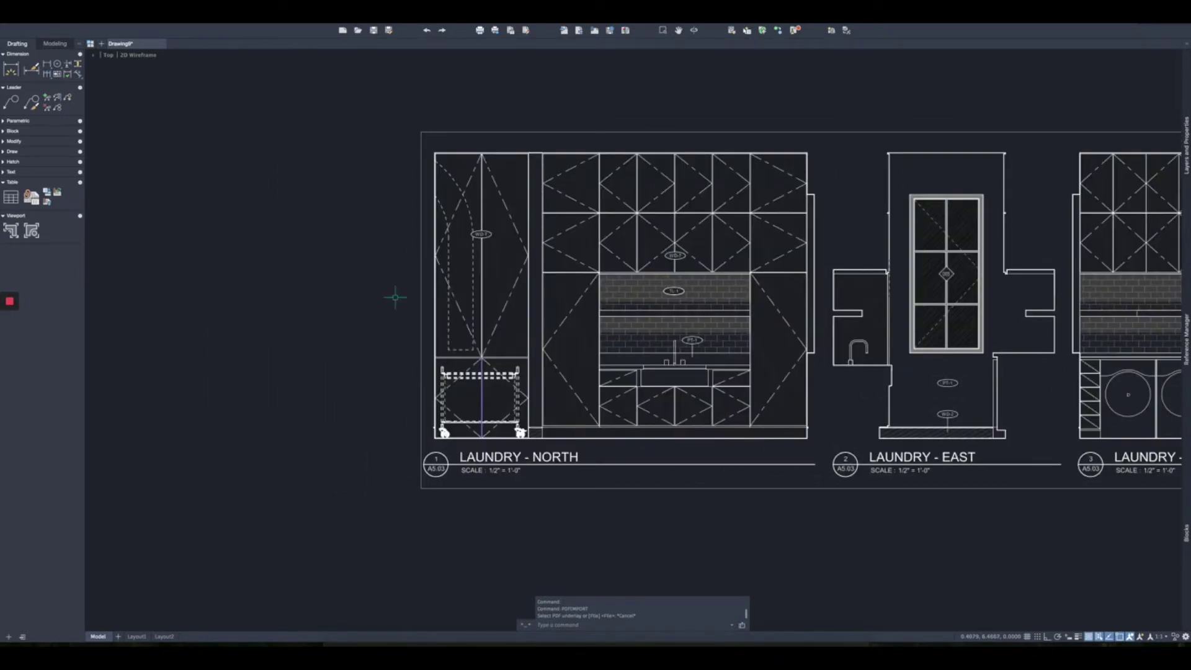
scroll(395, 297, "up", 1)
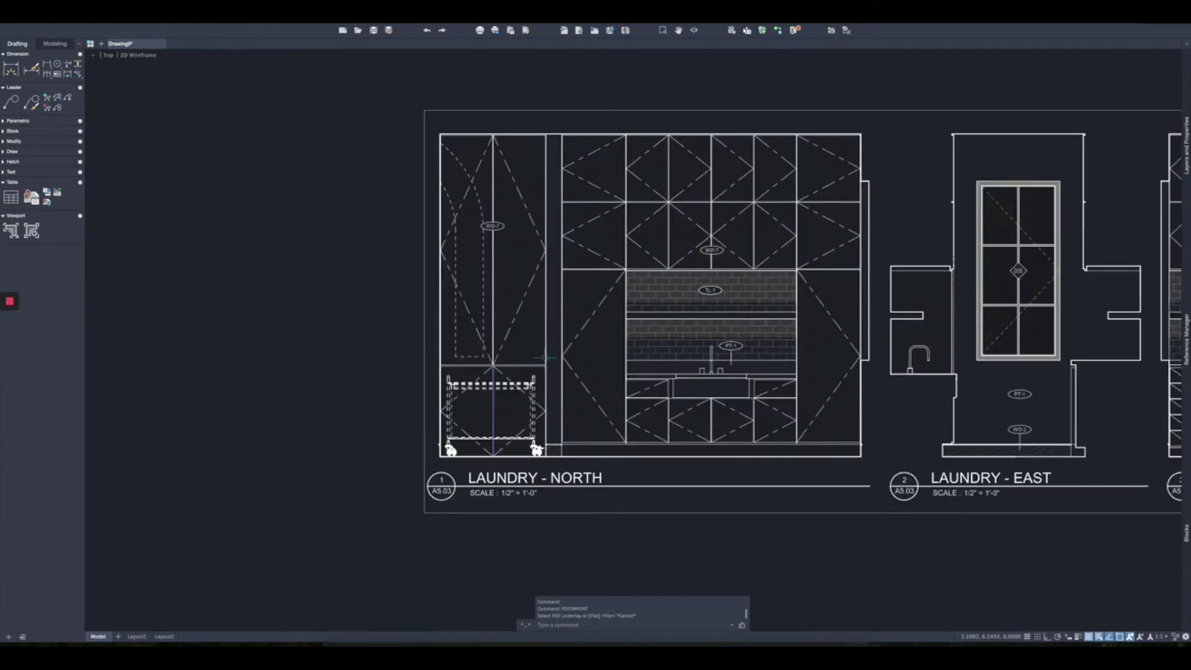
middle_click_drag(607, 354, 483, 361)
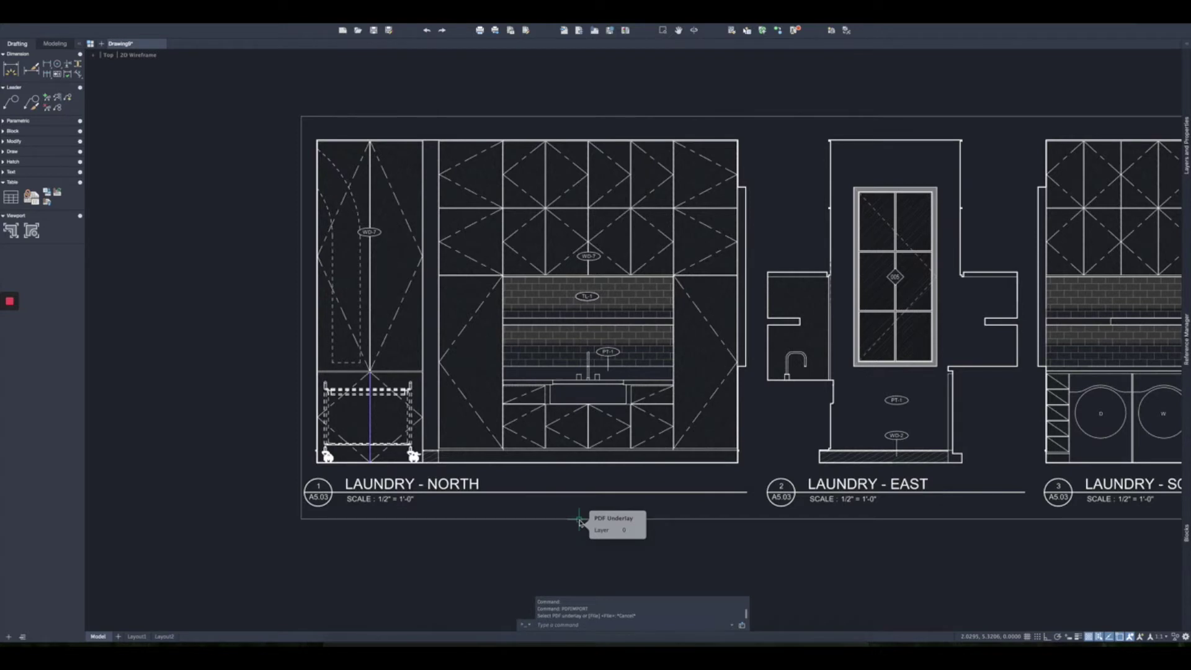
left_click(532, 142)
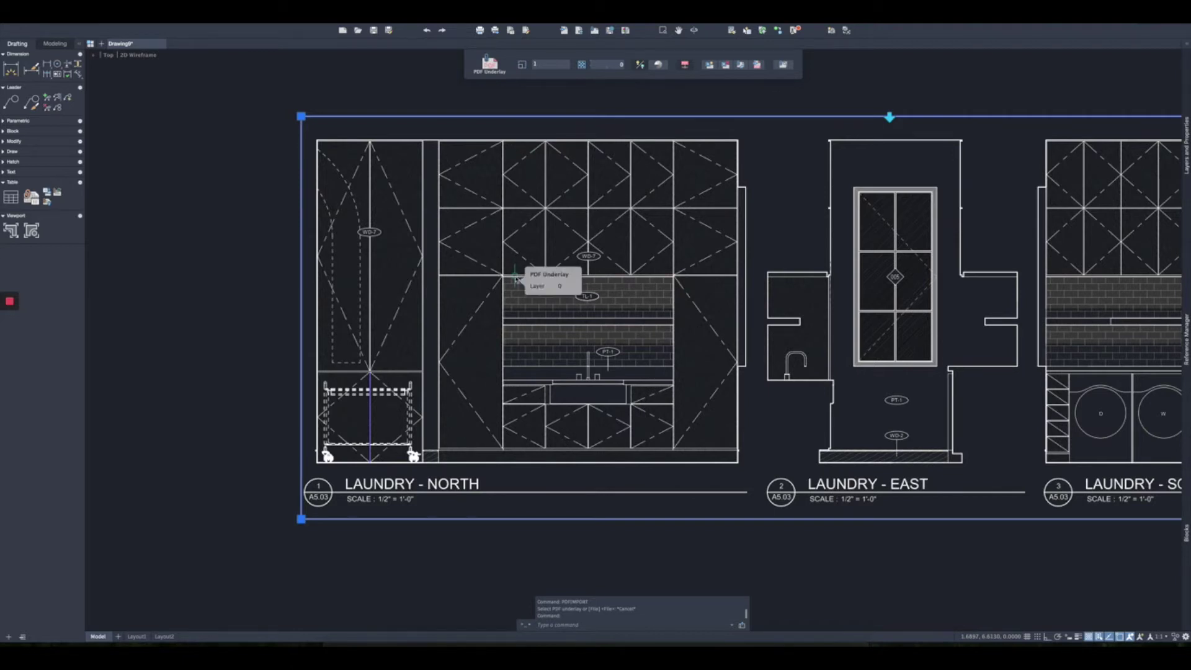
key("Escape")
key("Escape")
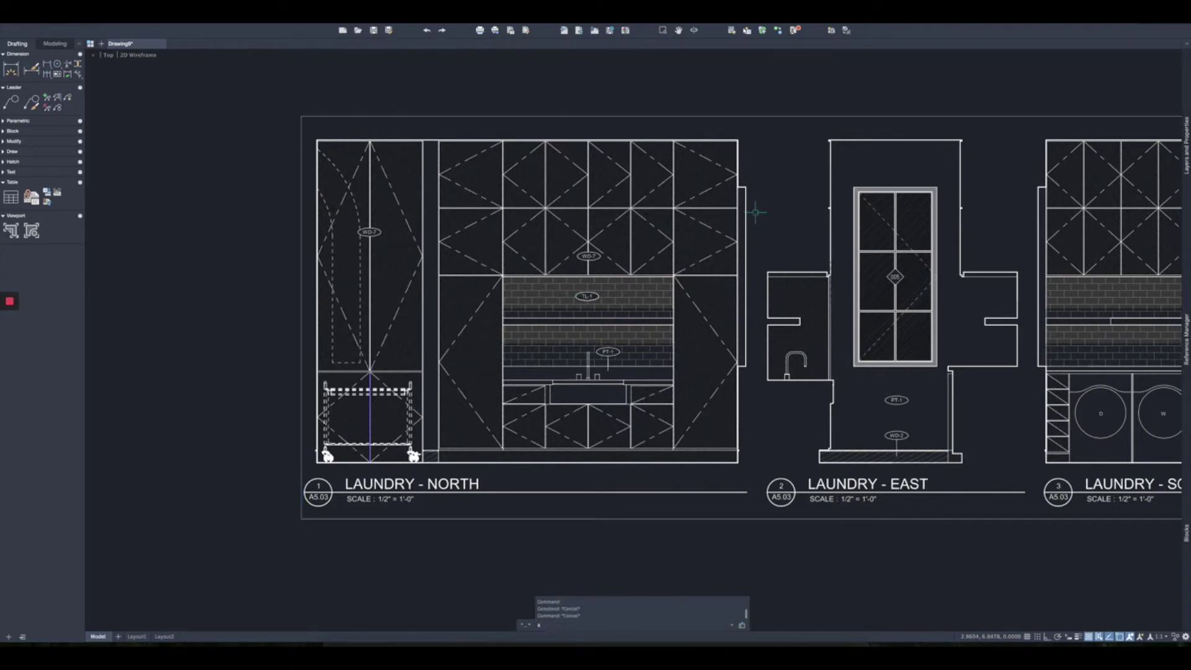
type("f")
key("Return")
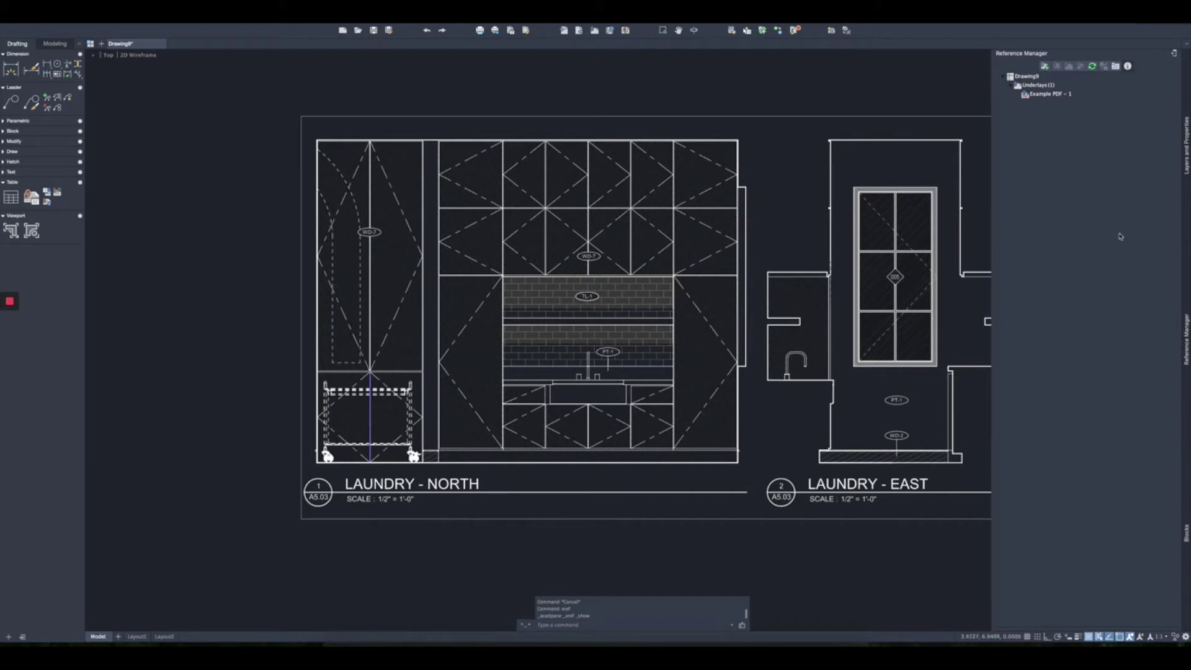
left_click(1045, 66)
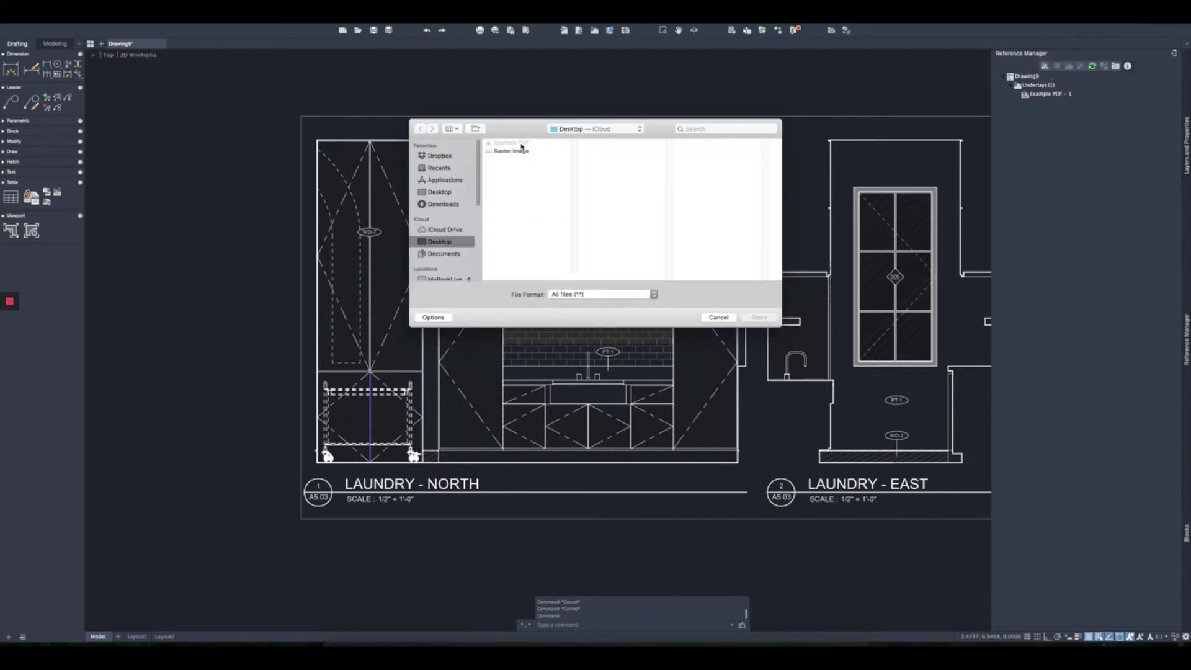
left_click(713, 316)
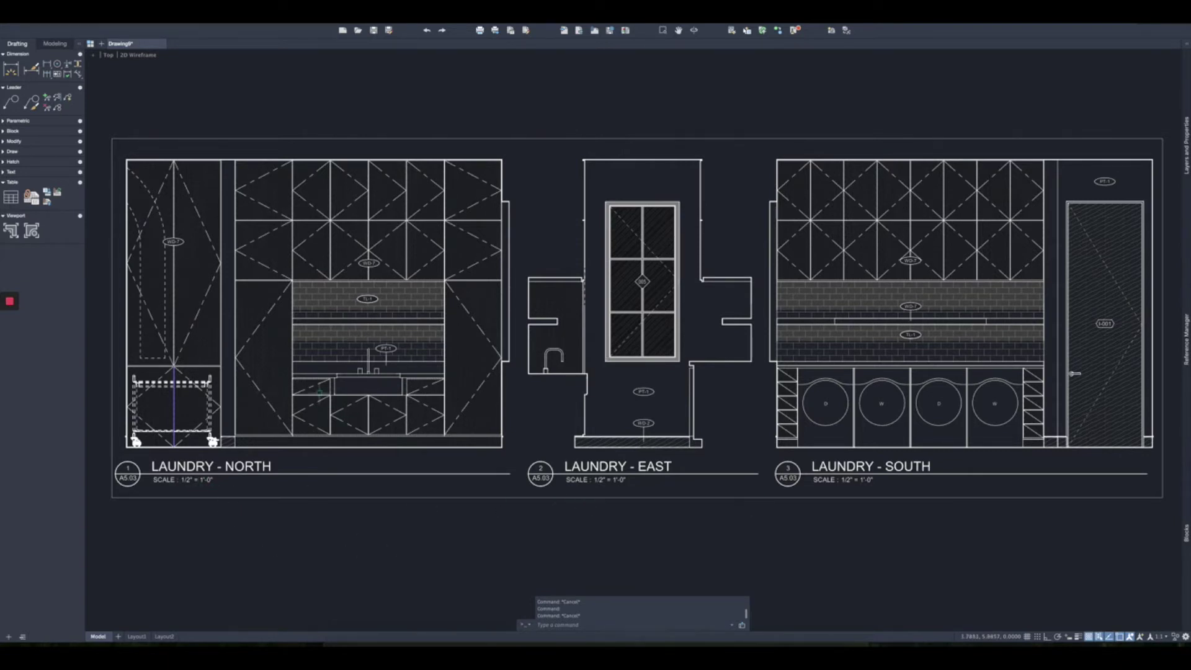
Step: Measure the width of the leftmost base cabinet door beneath the sink in the Laundry North elevation, without keeping the dimension
middle_click_drag(319, 392, 456, 394)
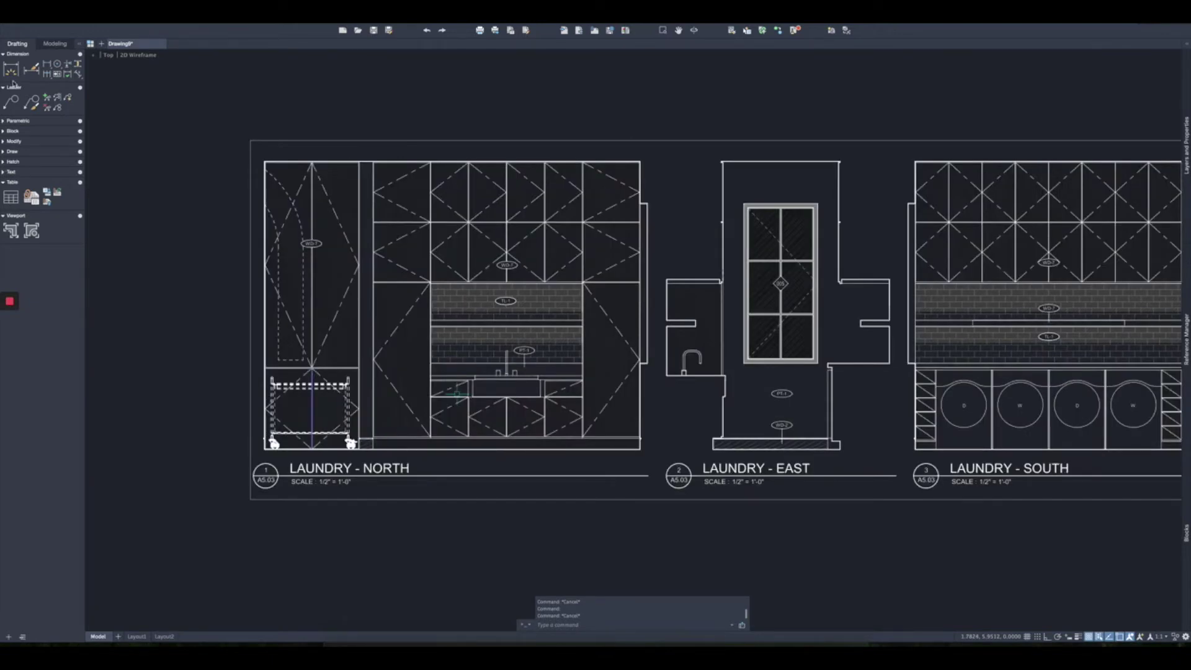
left_click(11, 69)
scroll(419, 489, "up", 1)
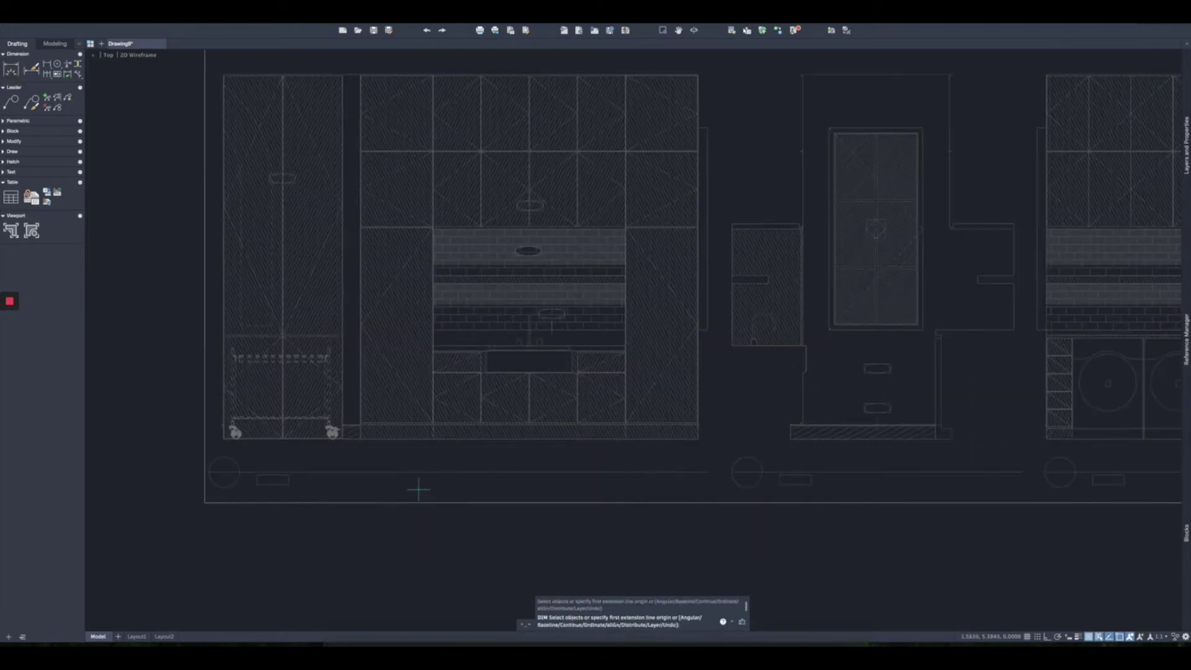
scroll(418, 489, "up", 1)
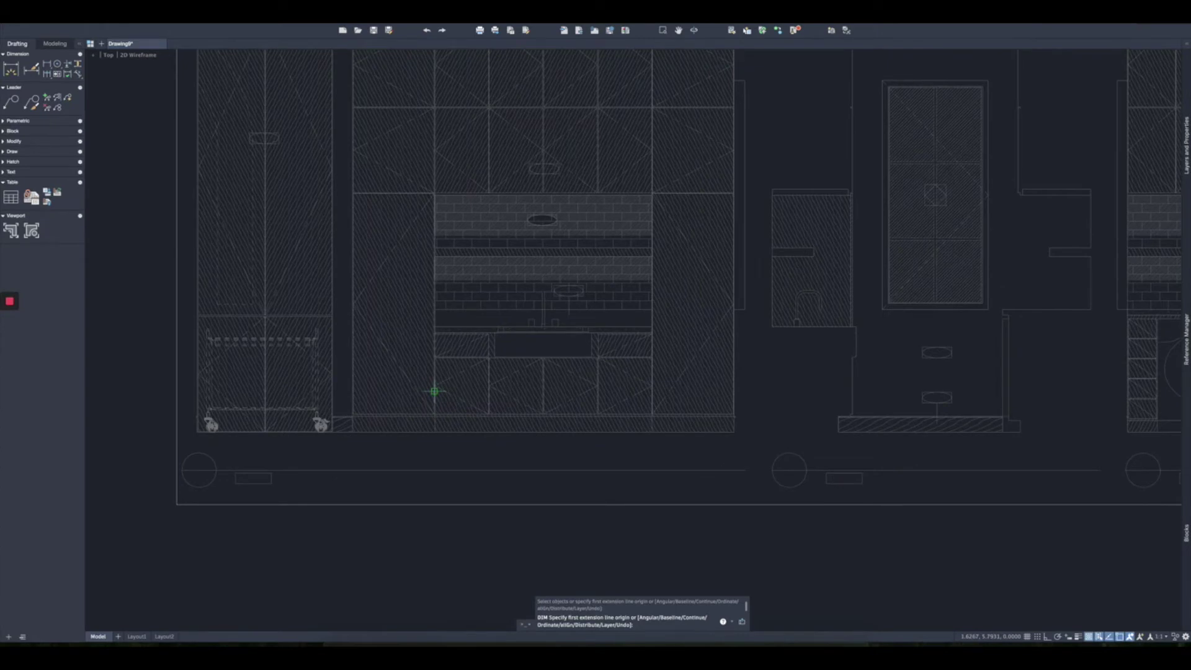
left_click(435, 391)
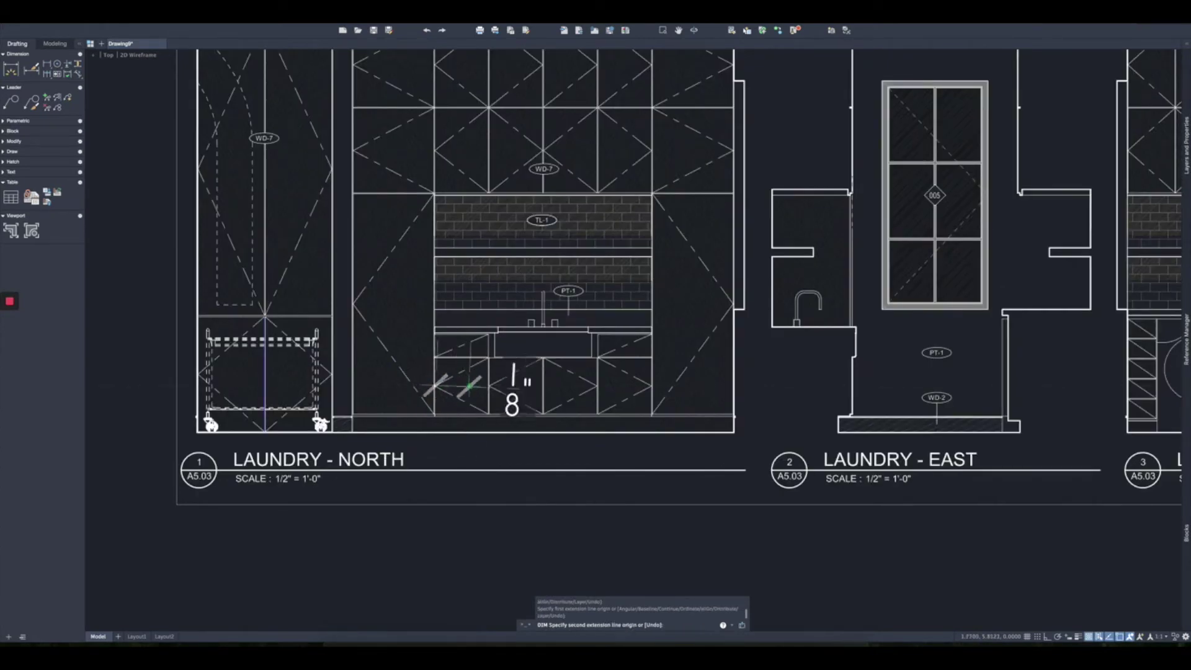
left_click(490, 388)
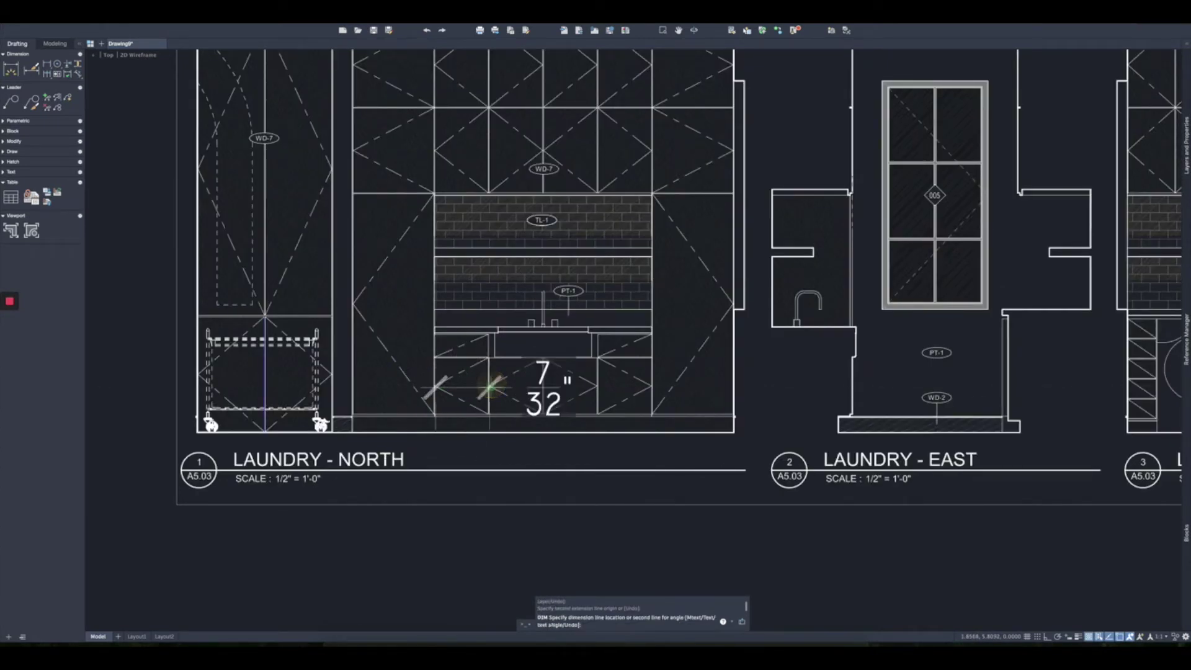
key("Escape")
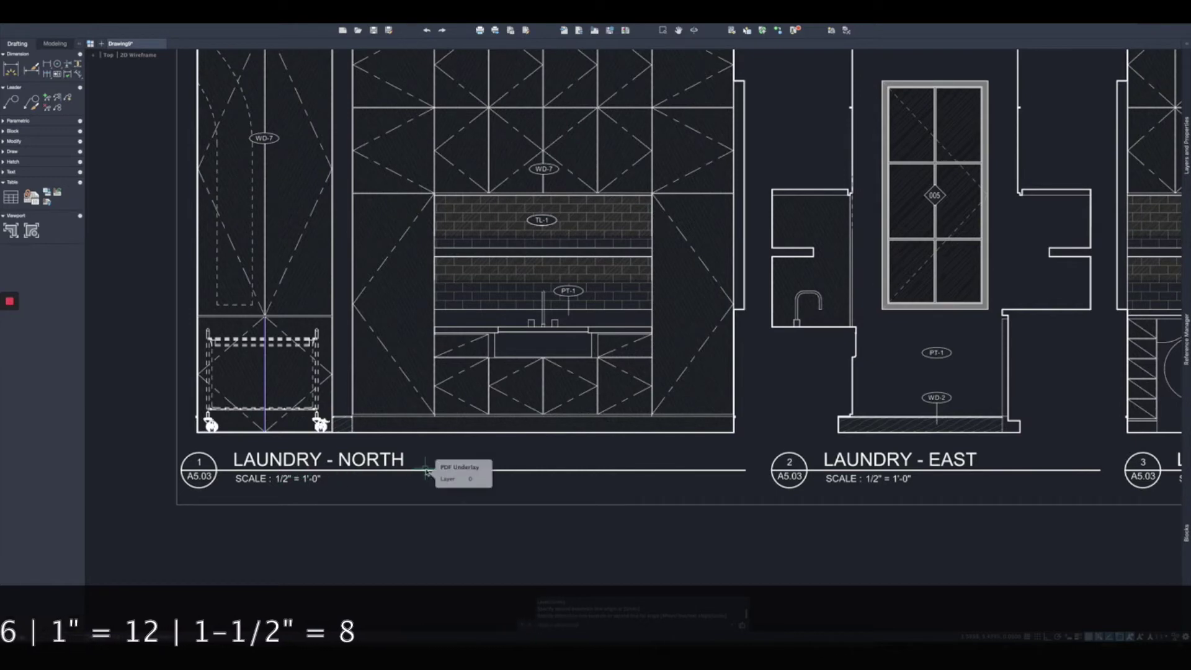
Step: Erase the PDF underlay with the laundry elevations from model space
scroll(567, 505, "down", 1)
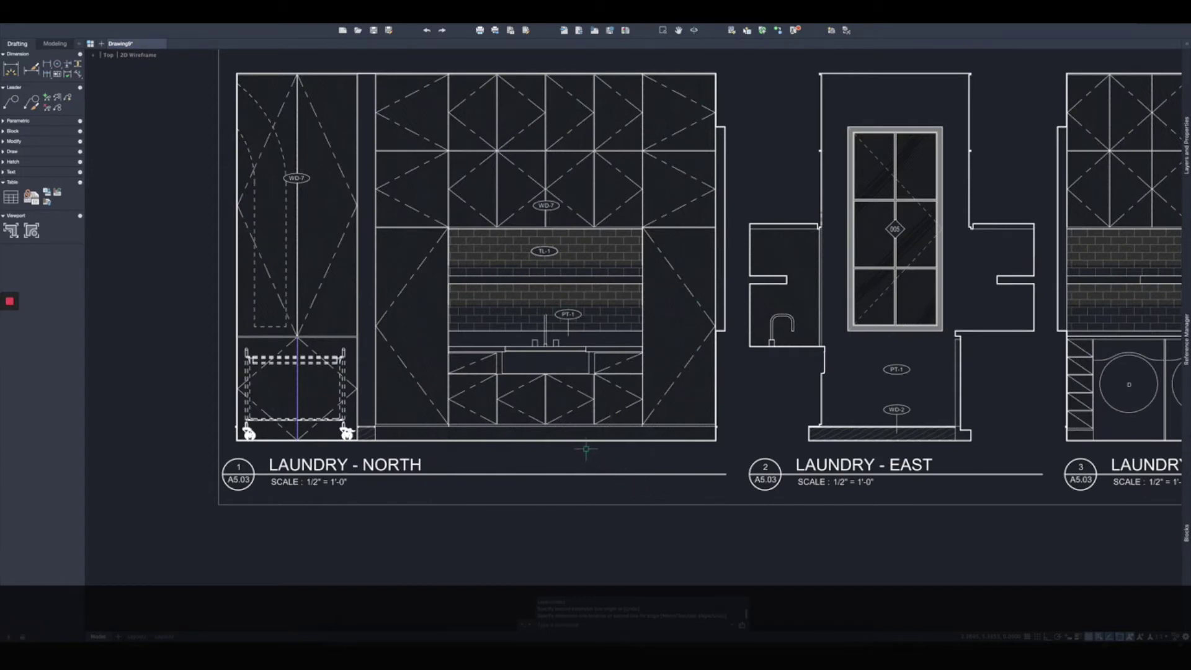
left_click(607, 531)
left_click(592, 489)
key("e")
key("Return")
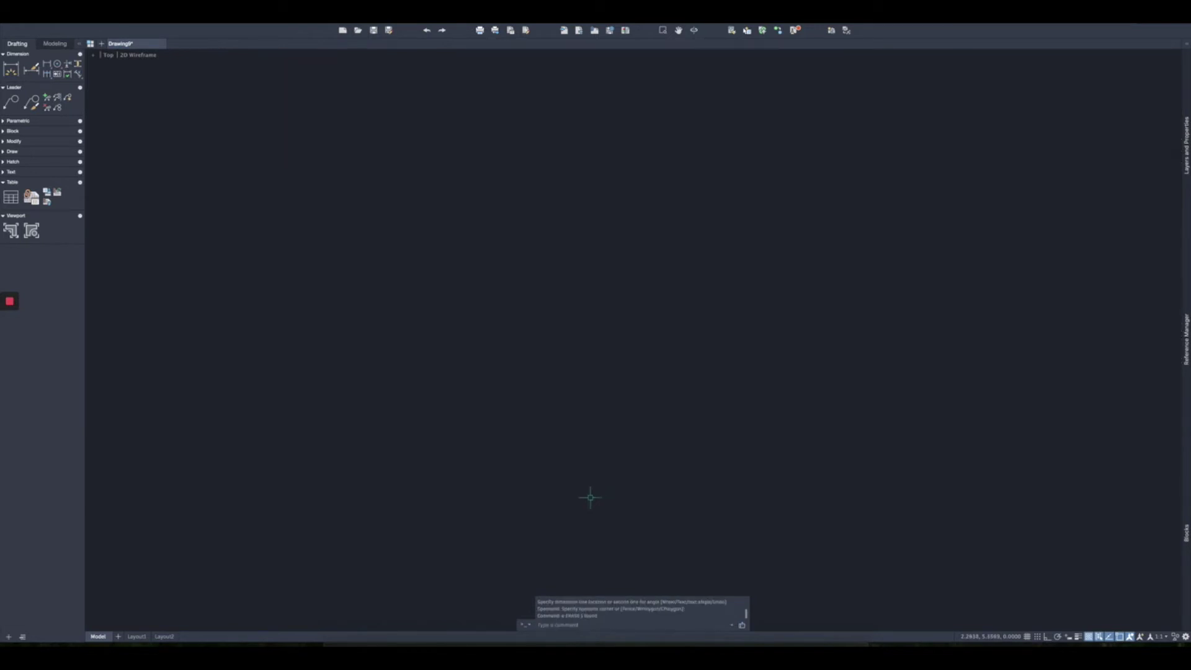
Step: Attach the "Raster Image" file from the Desktop as a reference with a relative path, placing and scaling it on screen
type("im")
key("Return")
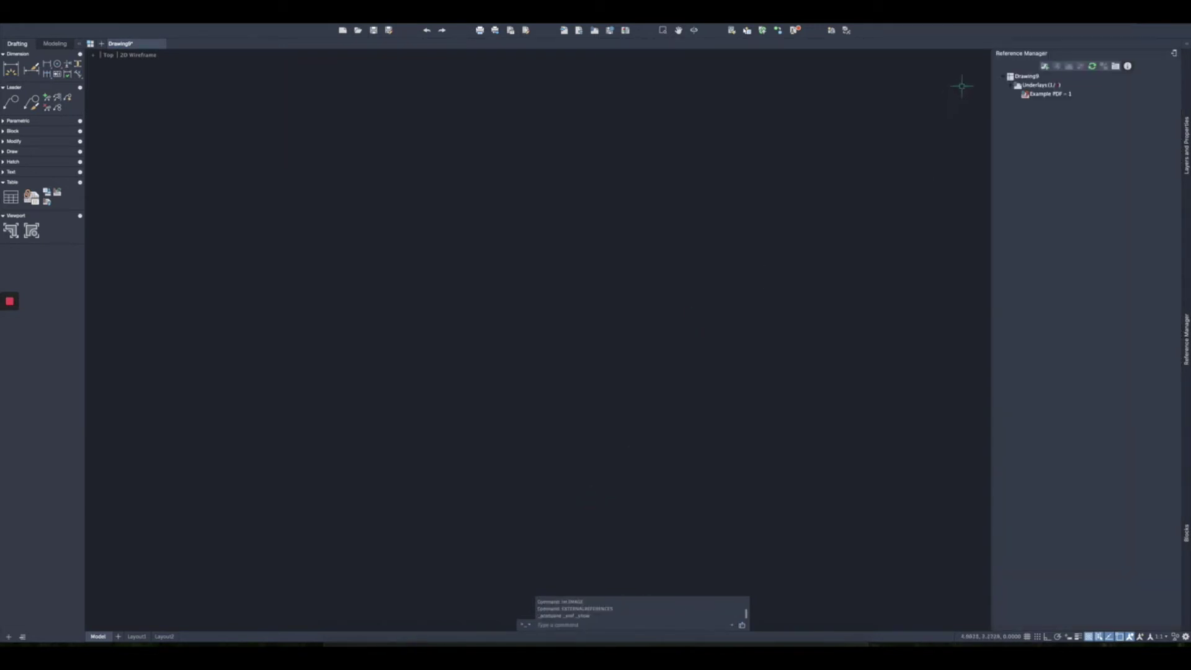
left_click(1045, 67)
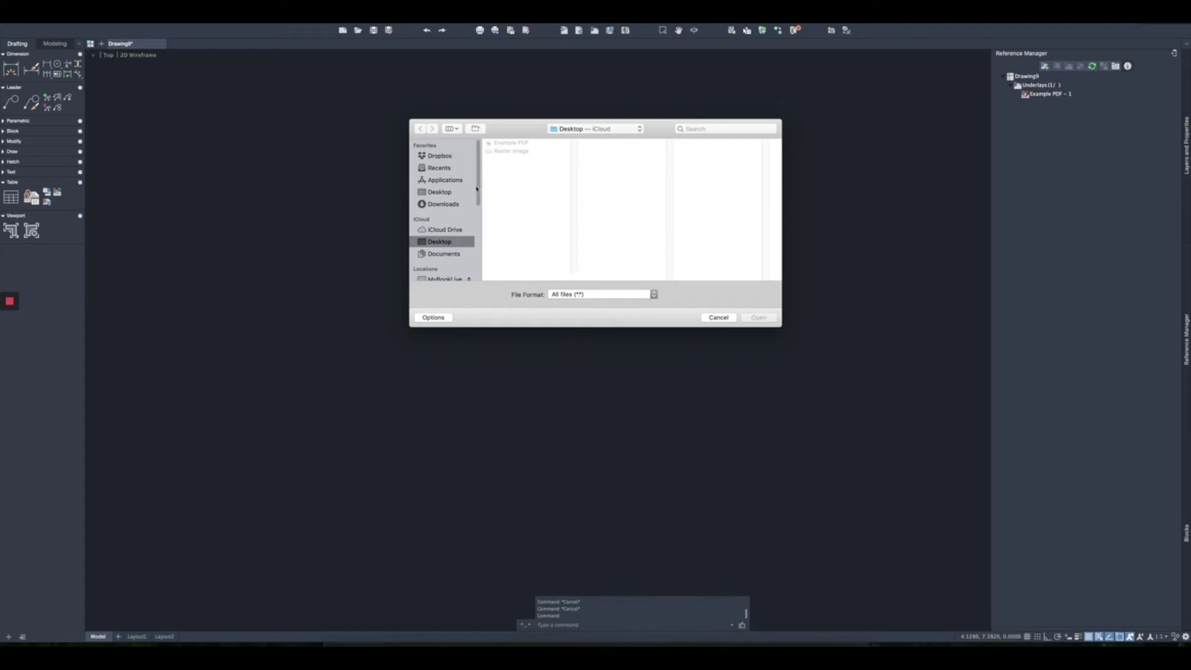
left_click(532, 152)
left_click(752, 317)
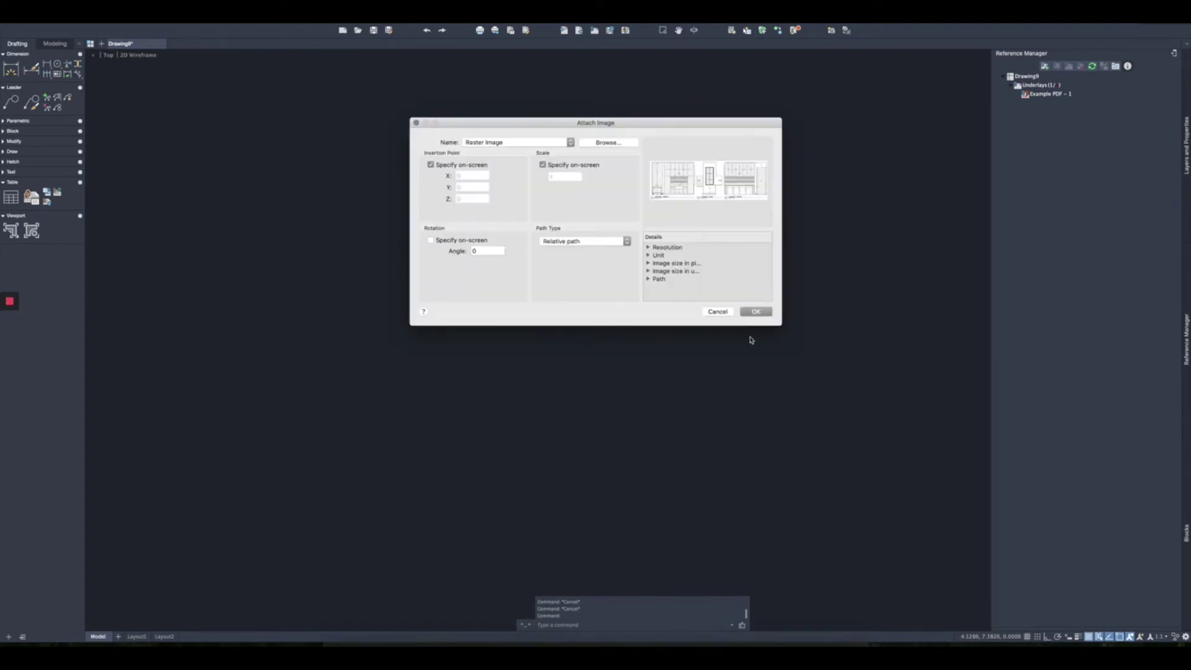
left_click(756, 312)
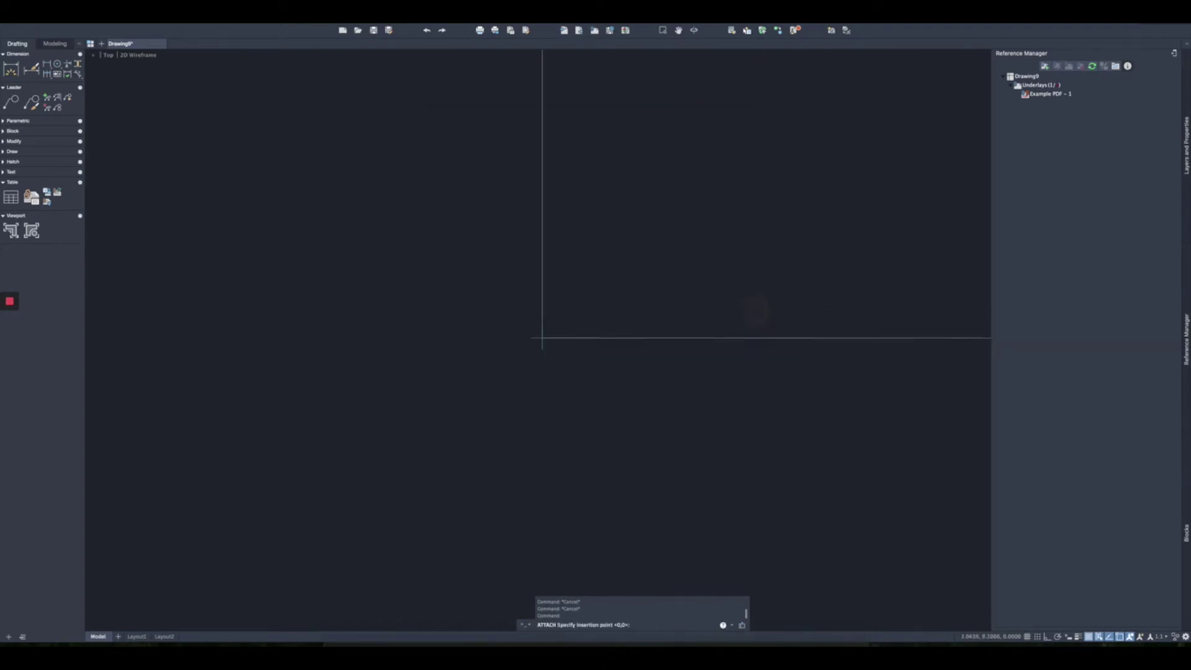
left_click(404, 389)
left_click(805, 386)
mouse_move(806, 386)
middle_mouse_down()
mouse_move(672, 435)
mouse_move(527, 427)
mouse_move(703, 440)
middle_mouse_up()
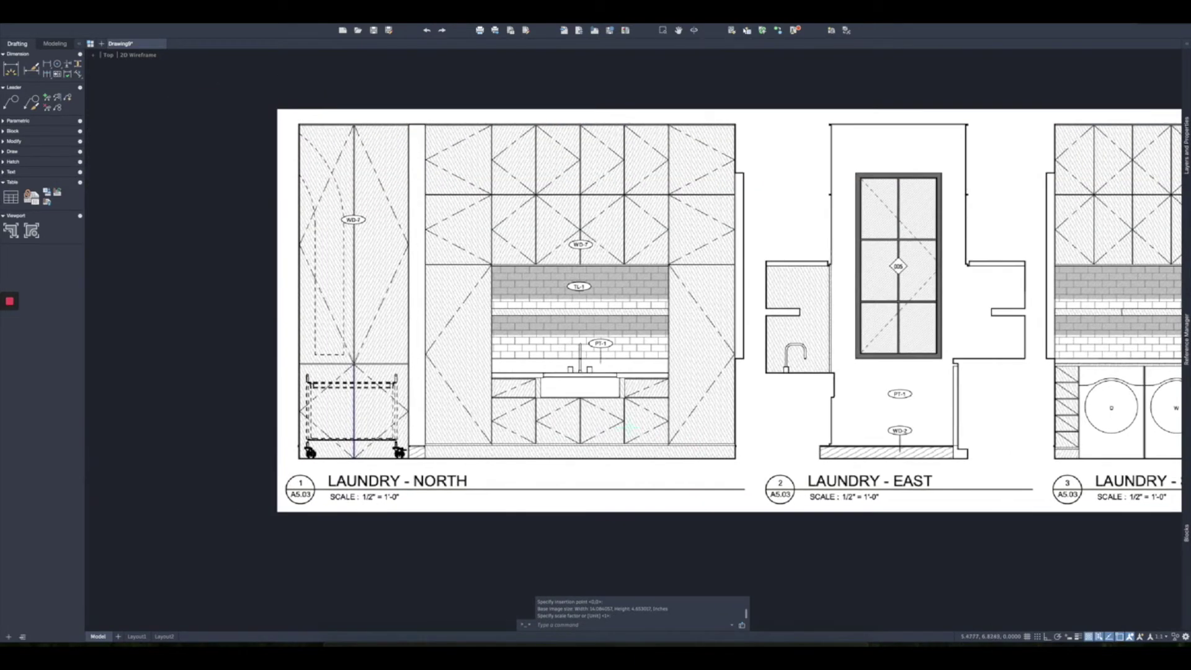
Step: Examine the attached raster image up close around the Laundry North elevation and test selecting on its linework
scroll(628, 426, "up", 4)
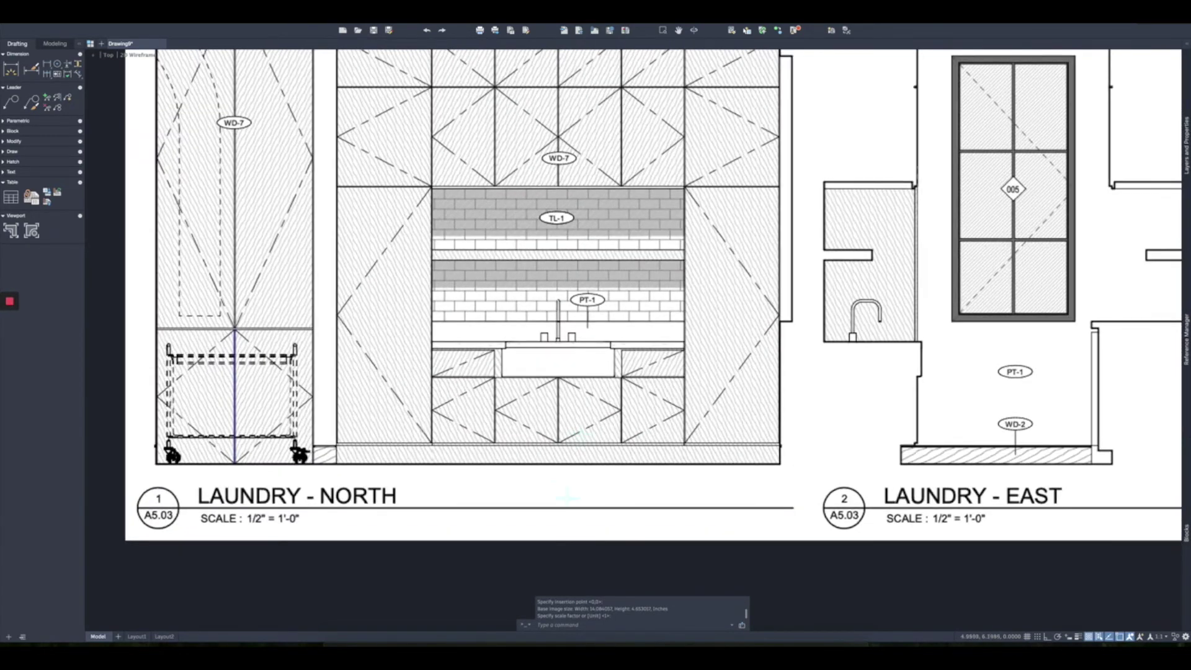
left_click(568, 591)
key("Escape")
key("Escape")
left_click(533, 554)
left_click(442, 401)
key("Escape")
key("Escape")
scroll(443, 402, "down", 1)
middle_click_drag(443, 402, 444, 467)
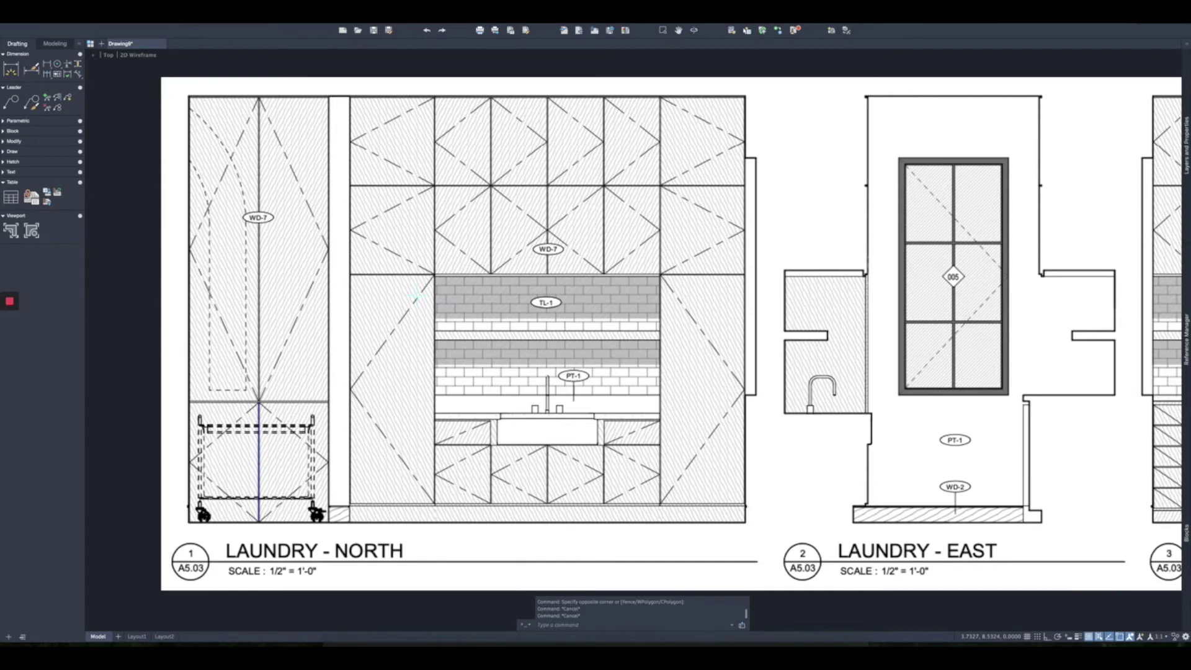
middle_click_drag(418, 300, 471, 304)
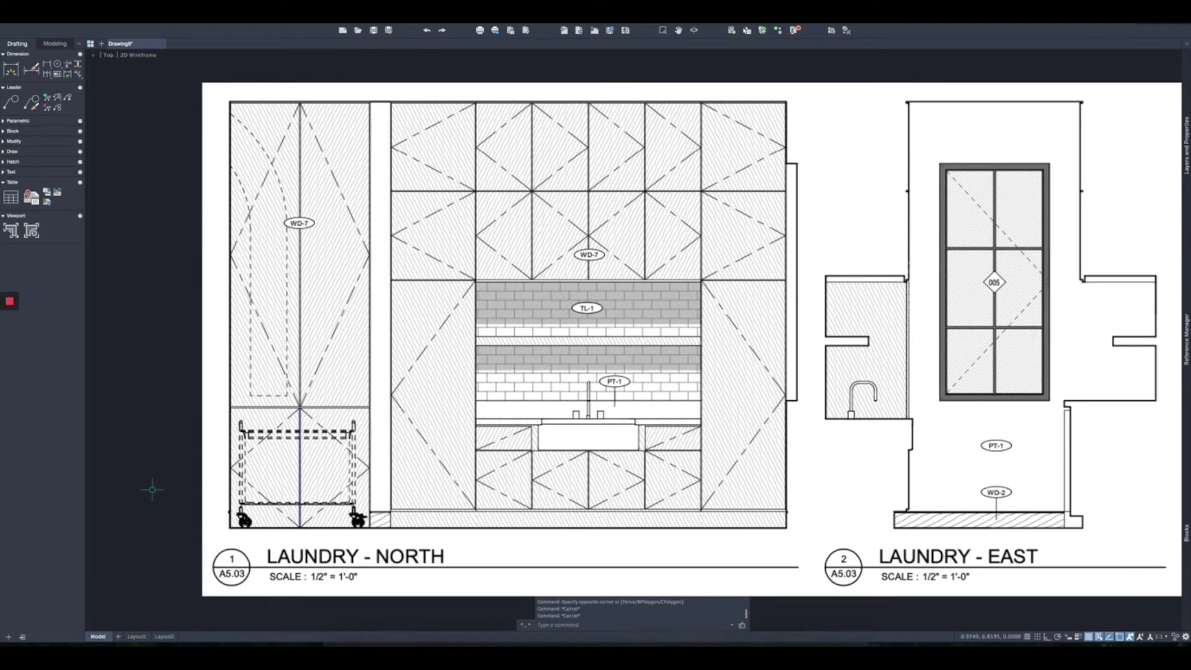
type("xl")
key("Return")
type("h")
key("Return")
key("Escape")
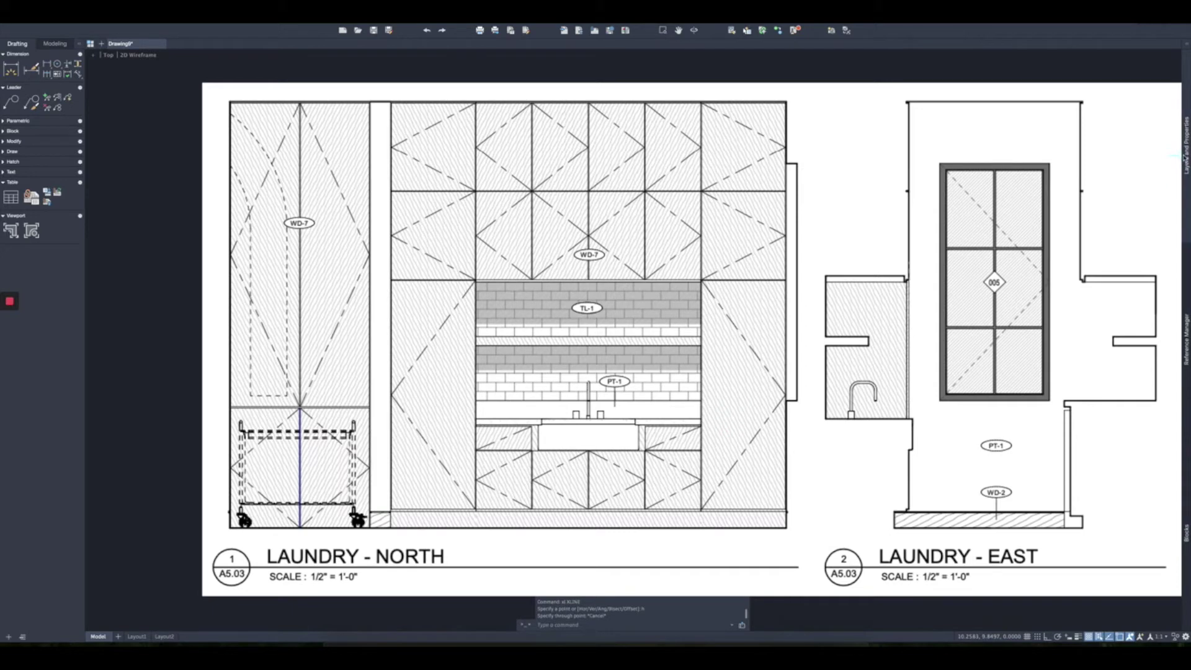
Step: Make SSD - Dim the current layer
left_click(1184, 155)
left_click(1079, 70)
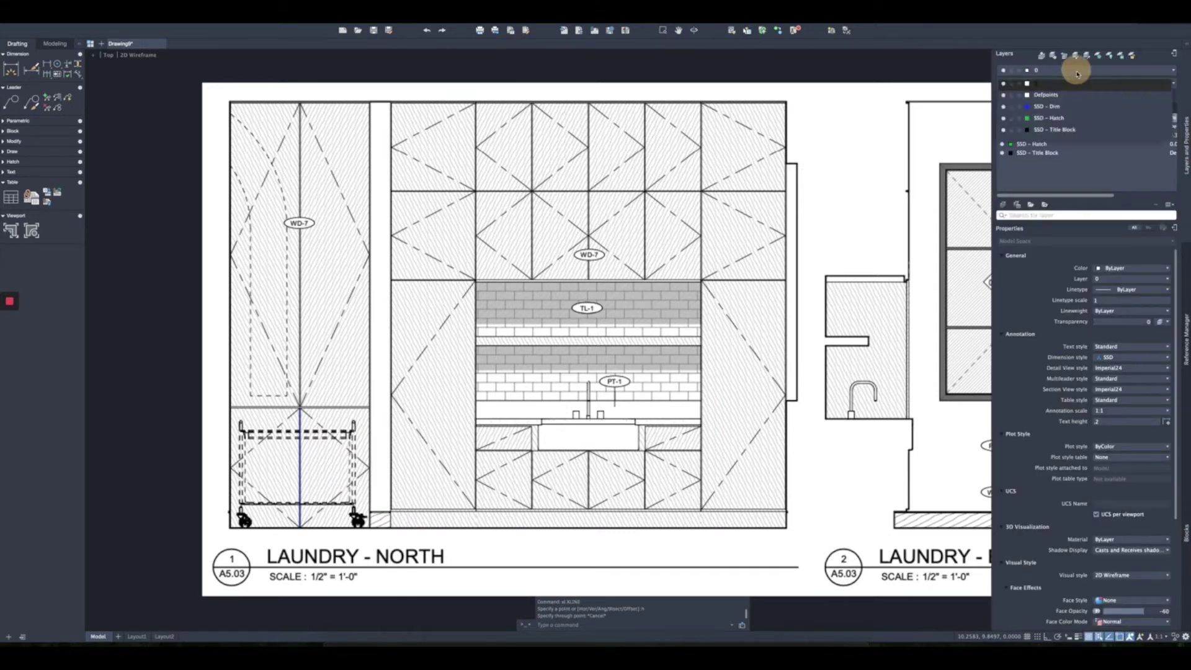
left_click(1054, 106)
left_click(184, 287)
key("Escape")
Step: Draw horizontal construction lines through the floor line and the countertop's upper edge of the Laundry North elevation
type("xl")
key("Return")
type("h")
key("Return")
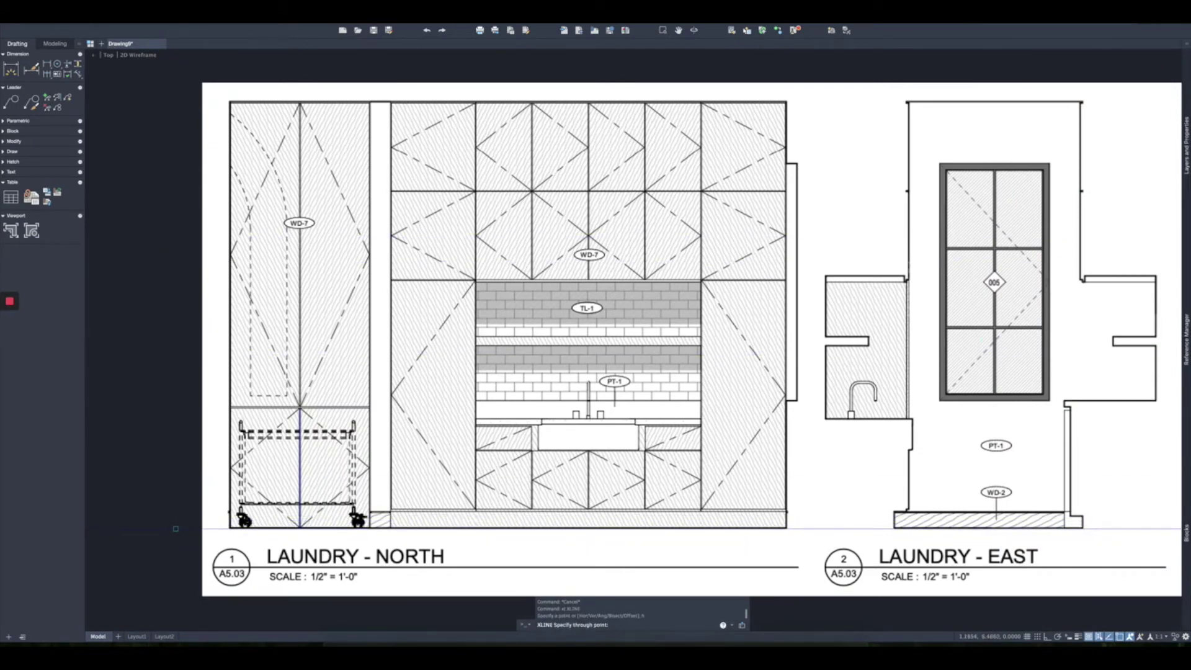
left_click(174, 529)
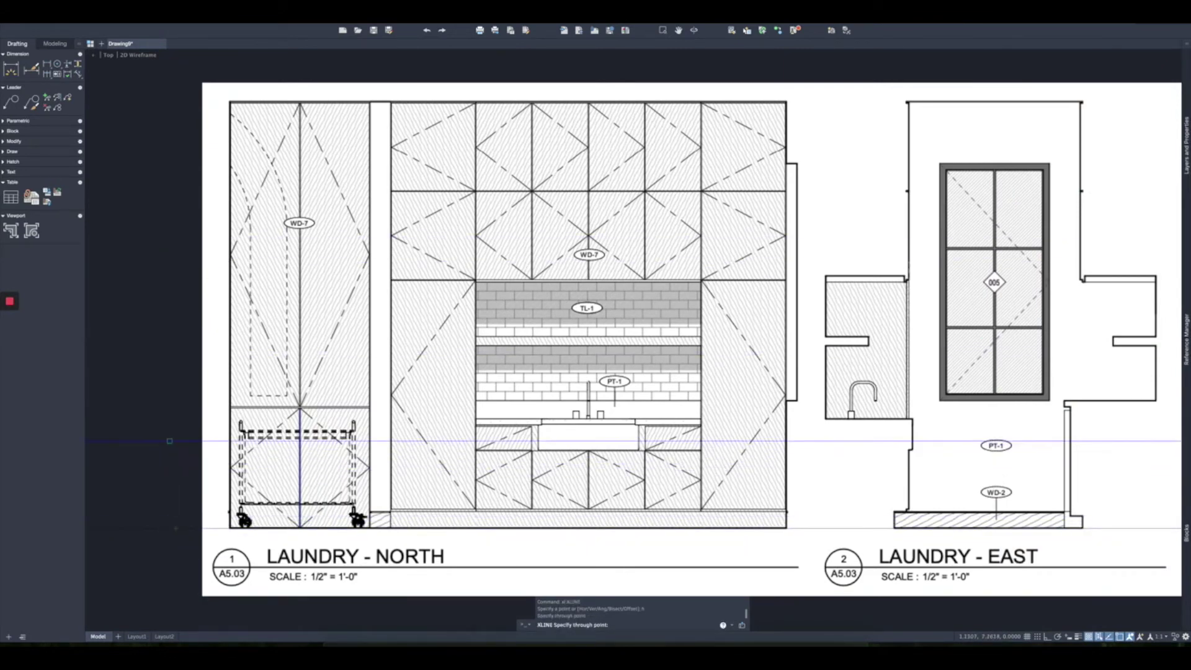
left_click(170, 420)
key("Return")
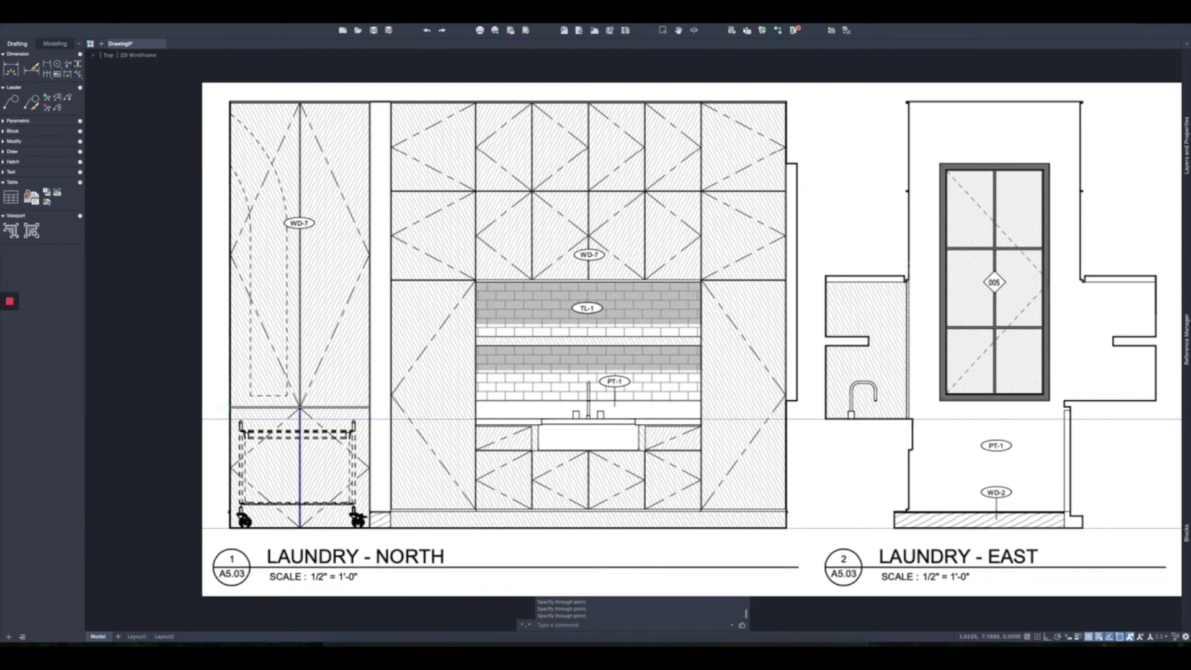
scroll(474, 384, "down", 1)
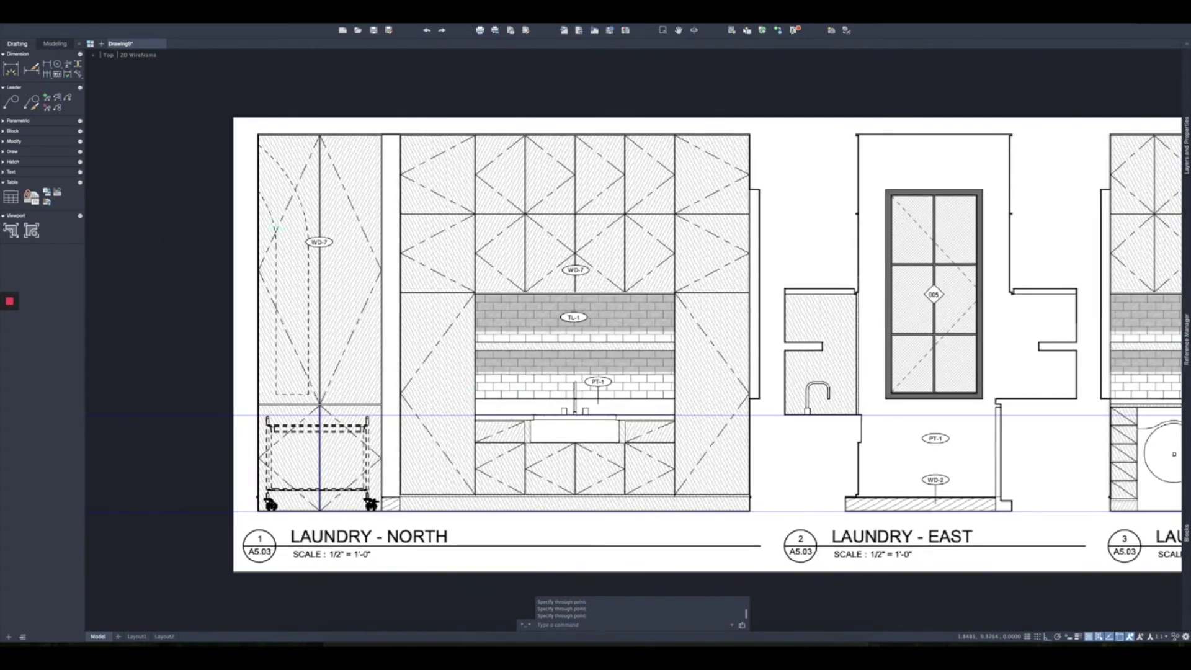
scroll(481, 351, "down", 1)
scroll(481, 351, "up", 2)
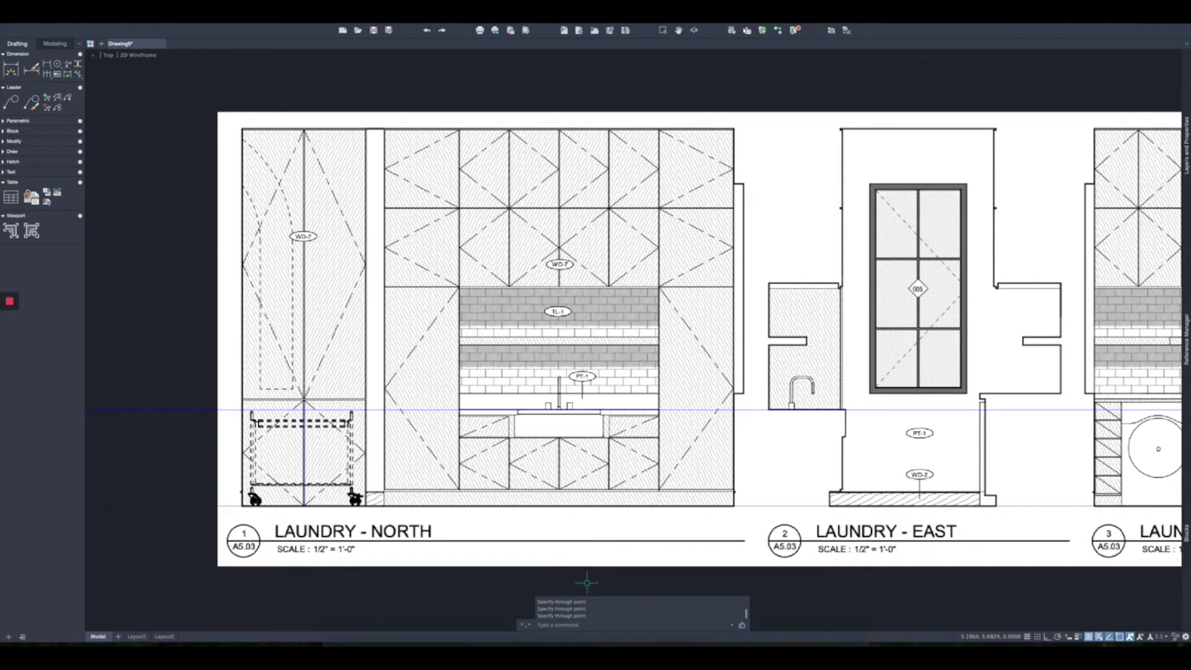
key("Escape")
key("Escape")
type("sc")
key("Return")
key("Escape")
left_click(298, 105)
key("Escape")
key("Escape")
type("sc")
key("Return")
left_click(306, 98)
left_click(281, 125)
key("Return")
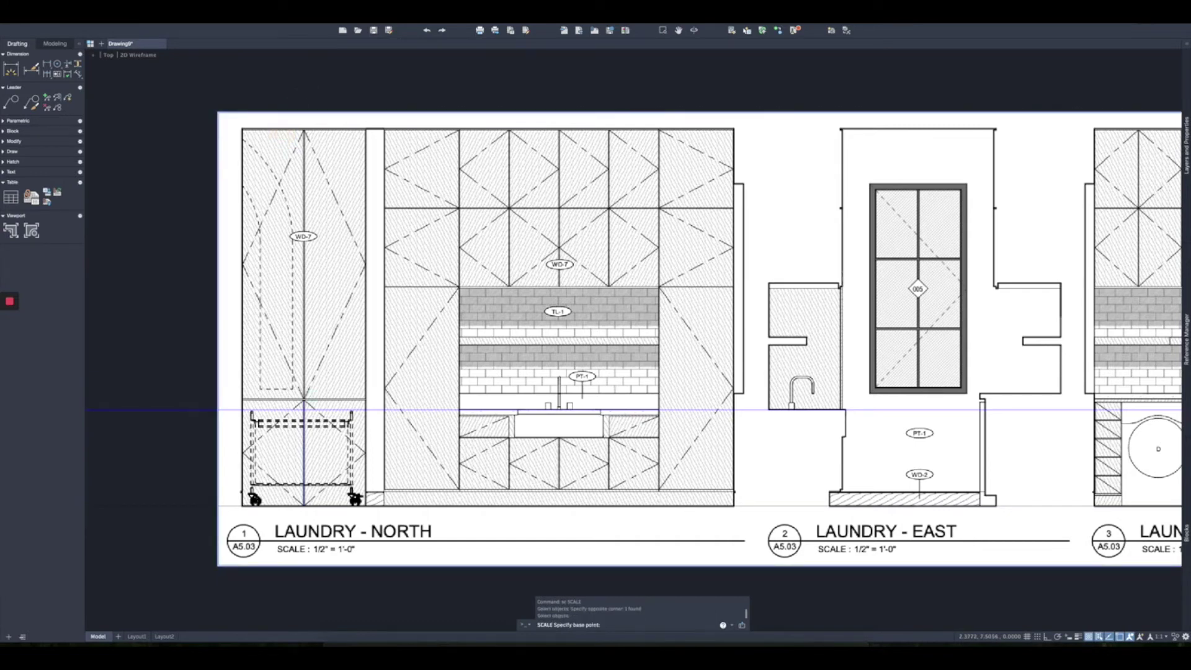
key("Escape")
key("Escape")
key("Escape")
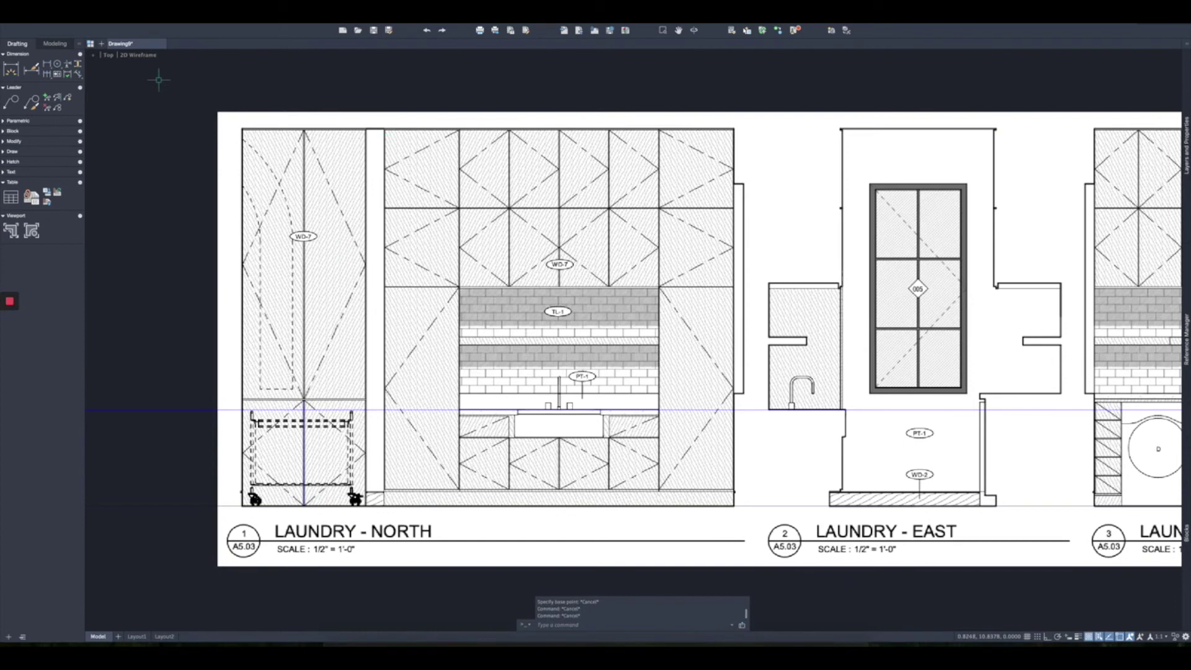
Step: Scale the raster image by reference from the floor line, taking the floor-to-countertop distance as reference and 36 as new length
type("sc")
key("Return")
left_click(317, 112)
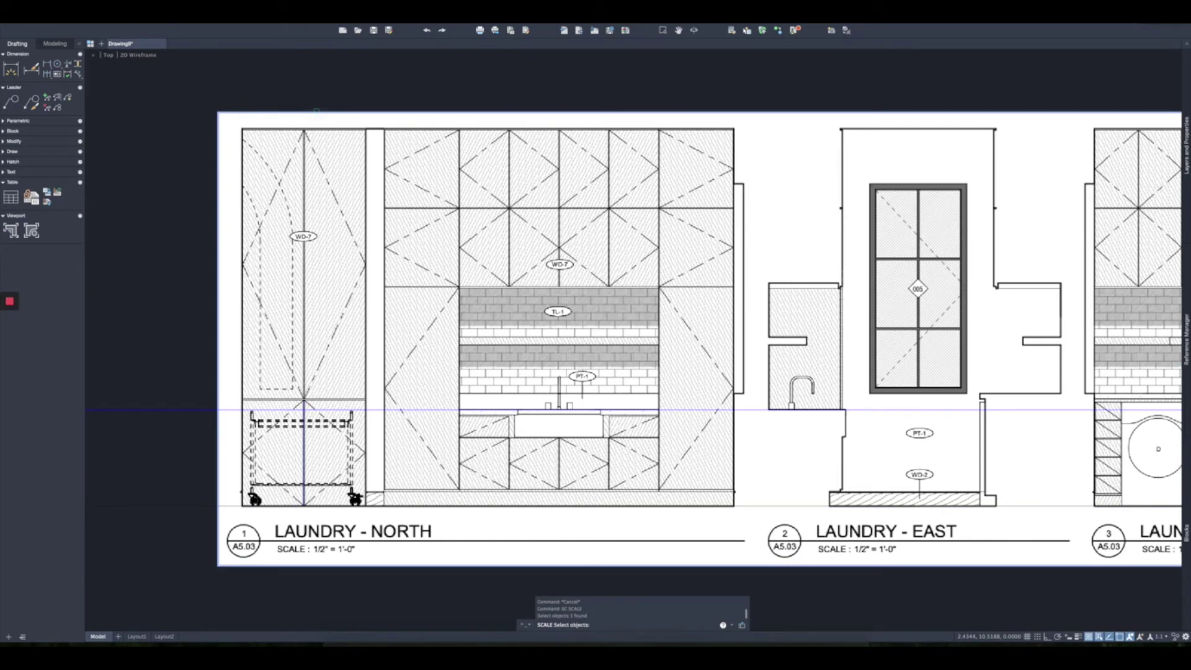
key("Return")
left_click(217, 507)
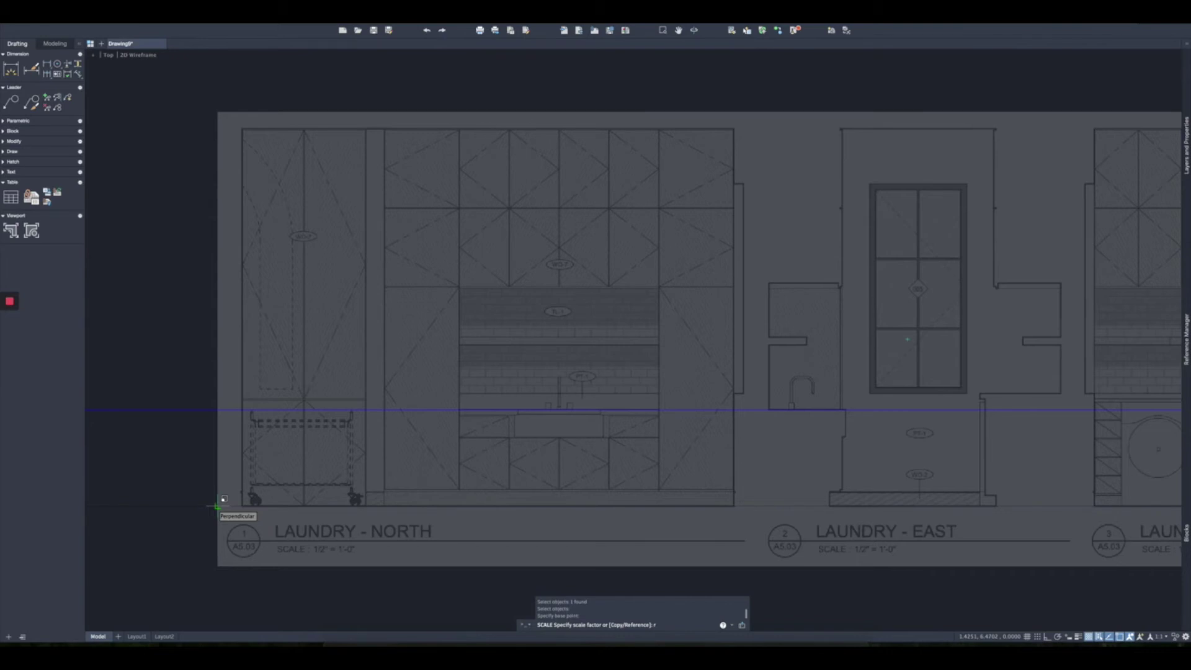
key("Return")
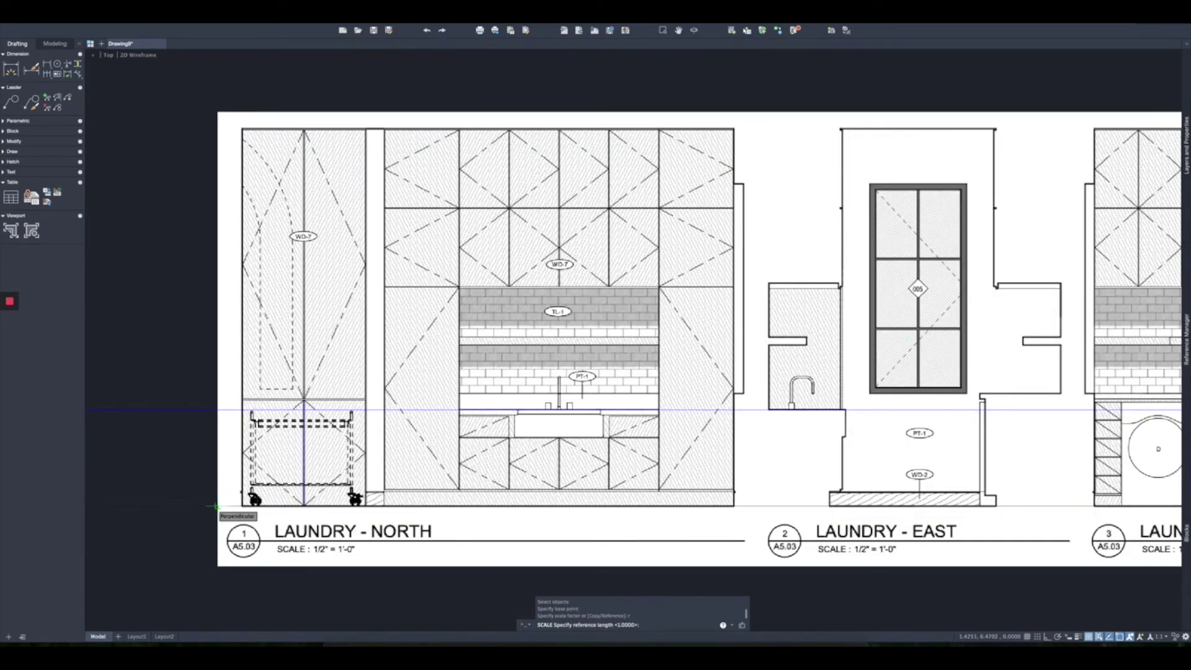
left_click(216, 506)
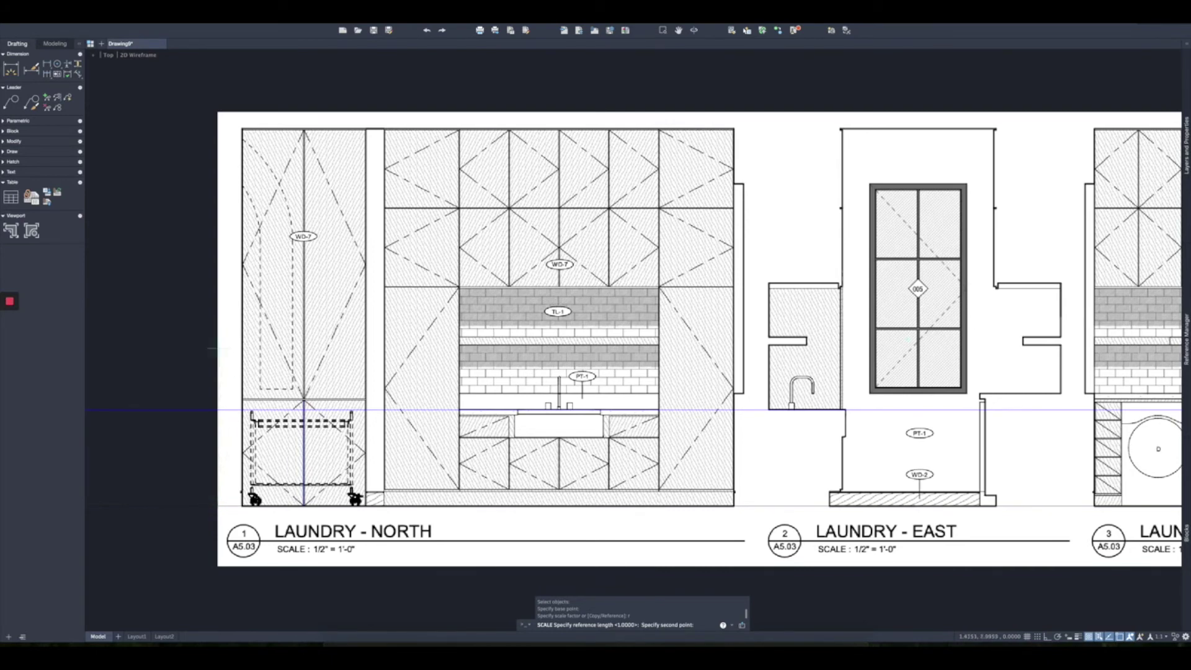
left_click(216, 410)
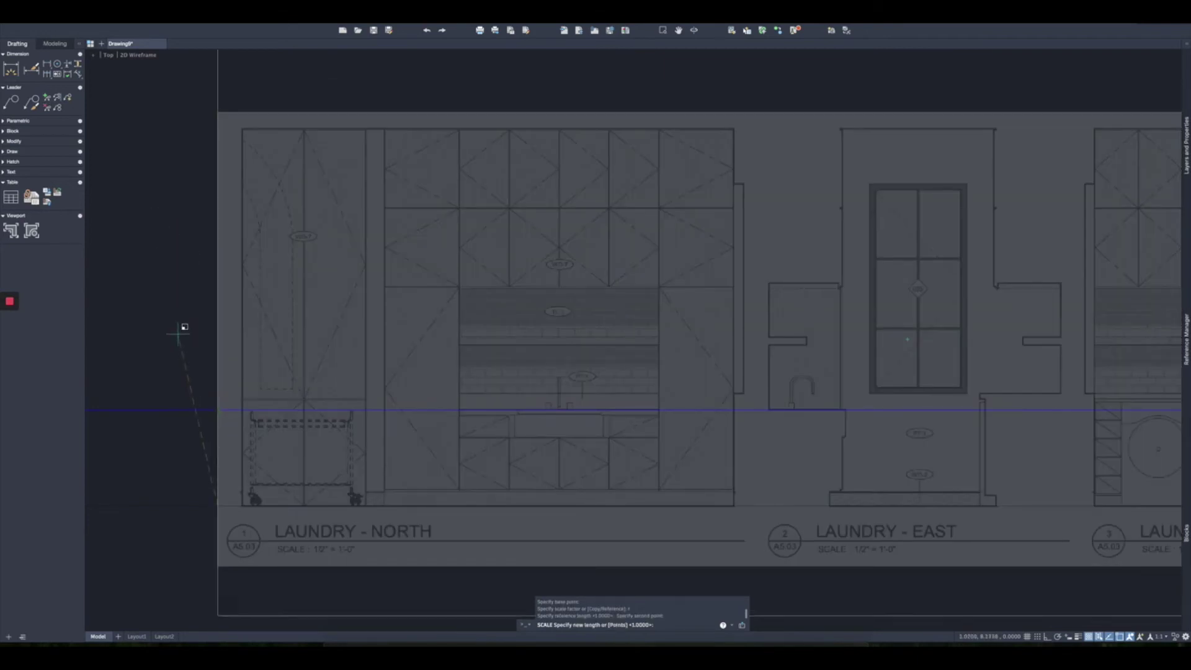
key("F8")
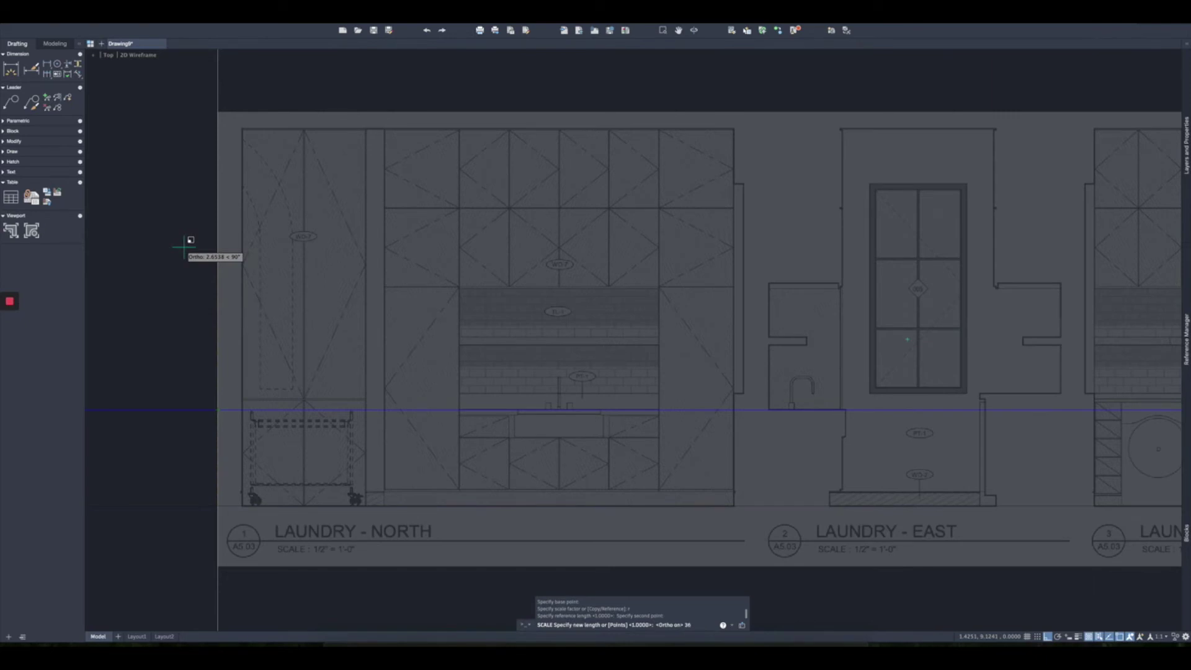
key("Return")
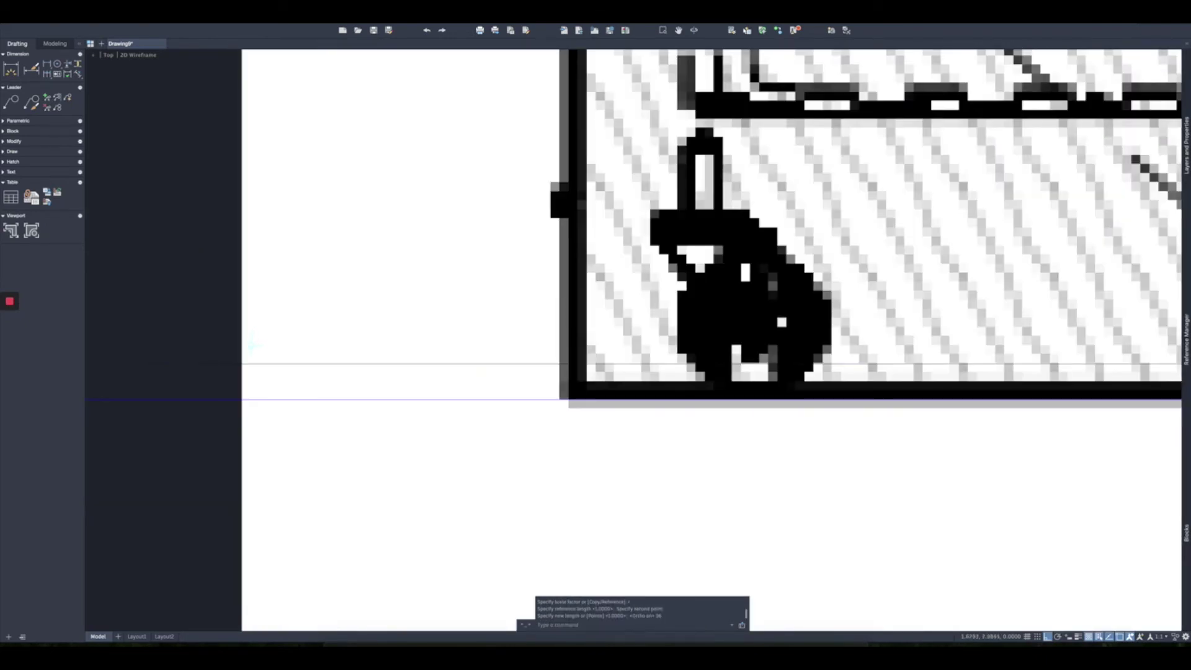
Step: Erase the old countertop construction line just above the floor line
scroll(248, 340, "down", 1)
left_click(218, 356)
type("e")
key("Return")
scroll(420, 311, "down", 5)
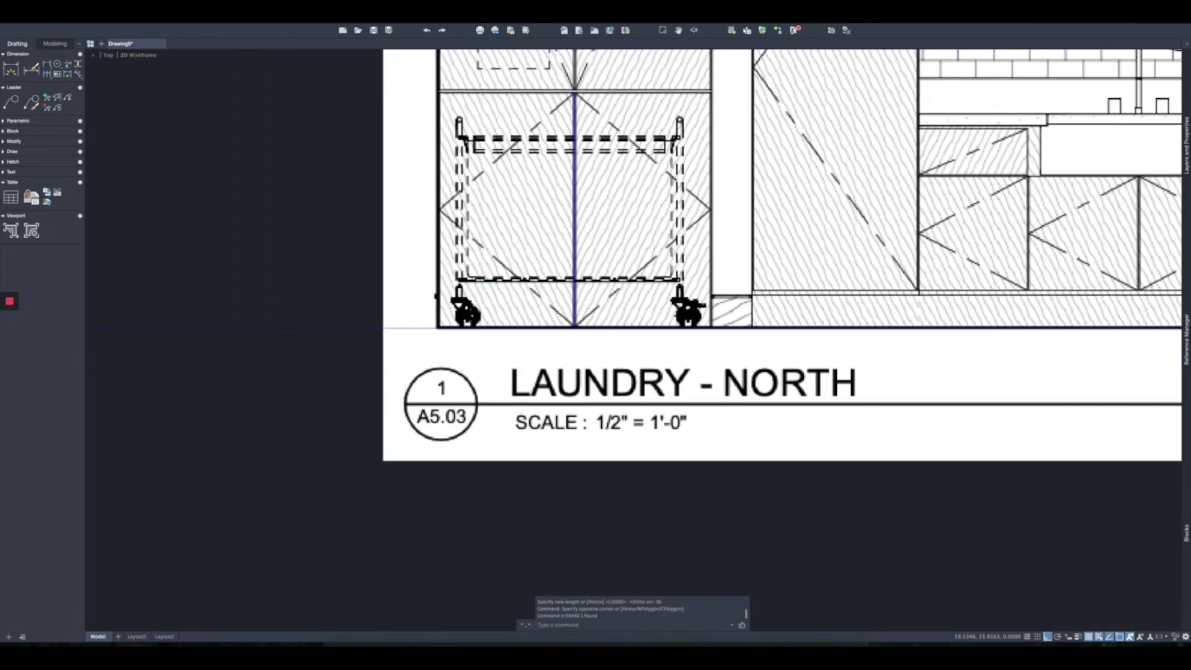
Step: Draw horizontal construction lines at the countertop's upper and lower edges, the drawer bottoms and the top of the toe kick
middle_click_drag(492, 288, 400, 525)
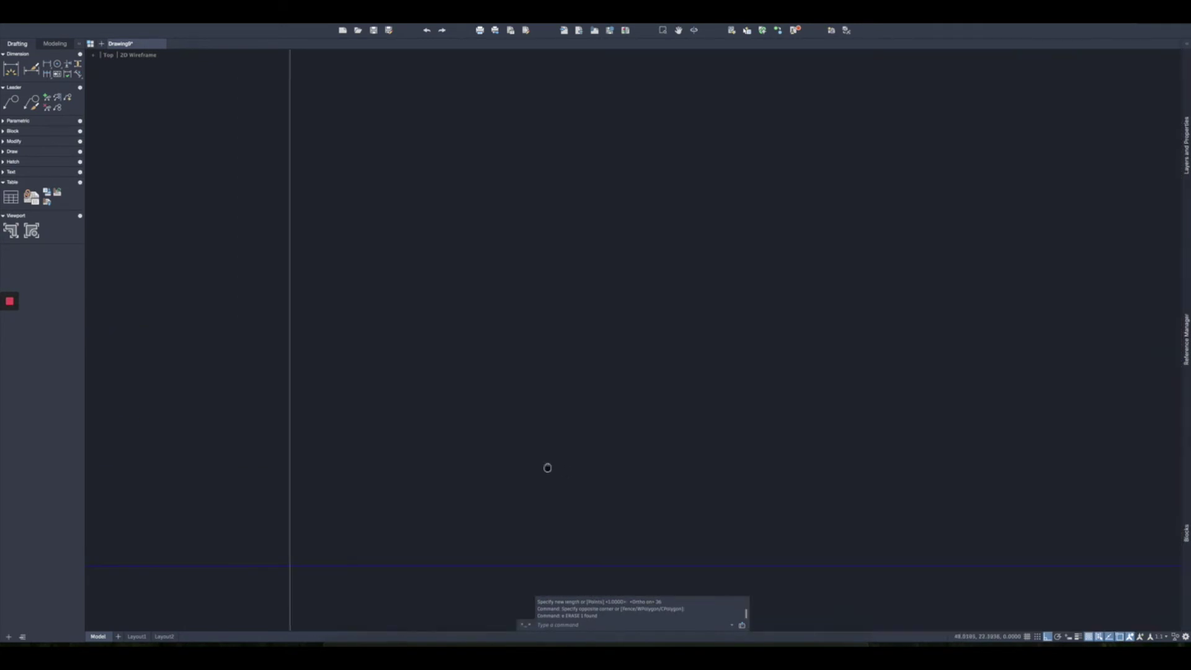
middle_click_drag(547, 467, 322, 396)
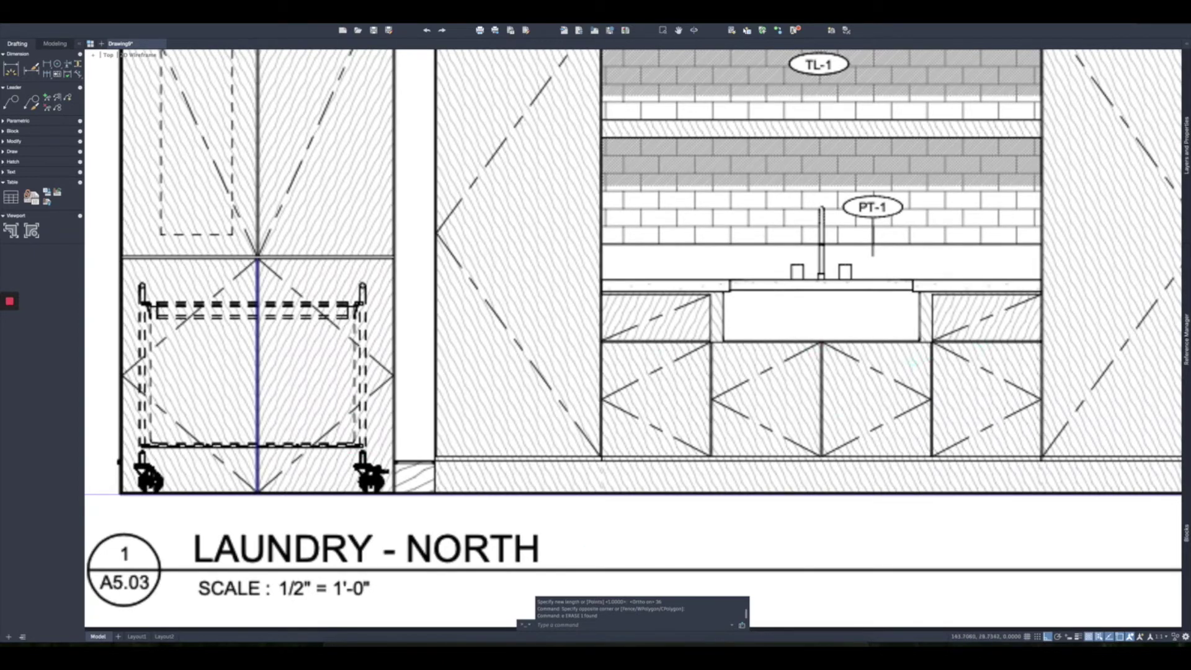
scroll(827, 379, "down", 1)
type("xl")
key("Return")
type("h")
key("Return")
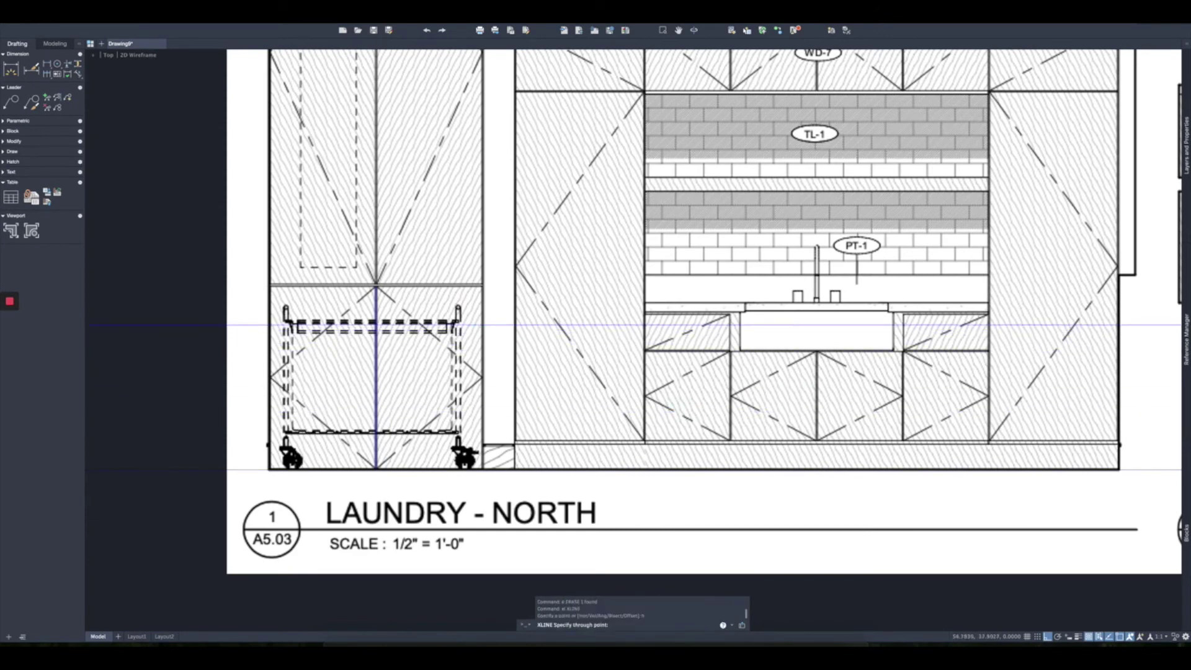
left_click(421, 302)
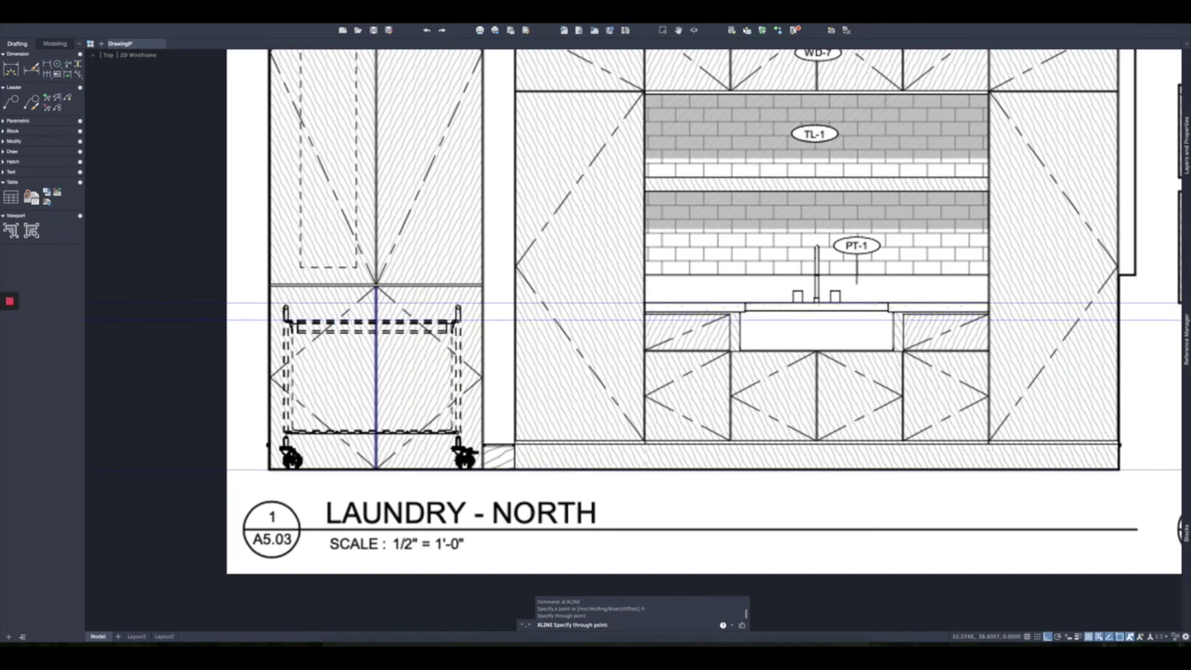
left_click(304, 311)
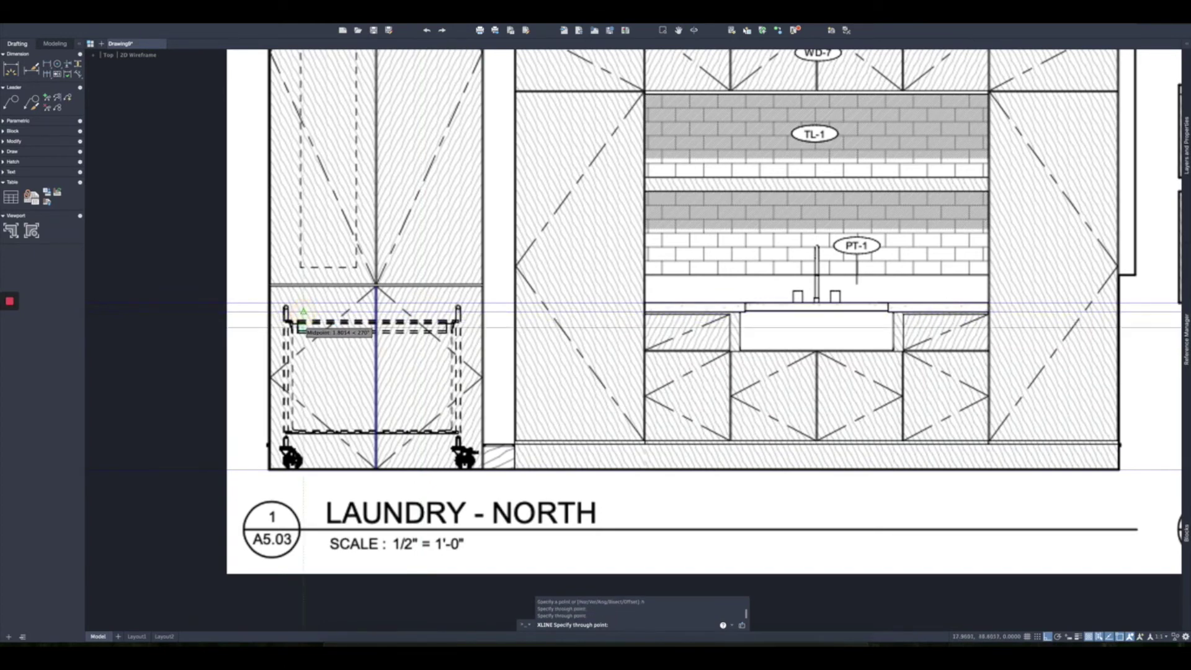
left_click(296, 351)
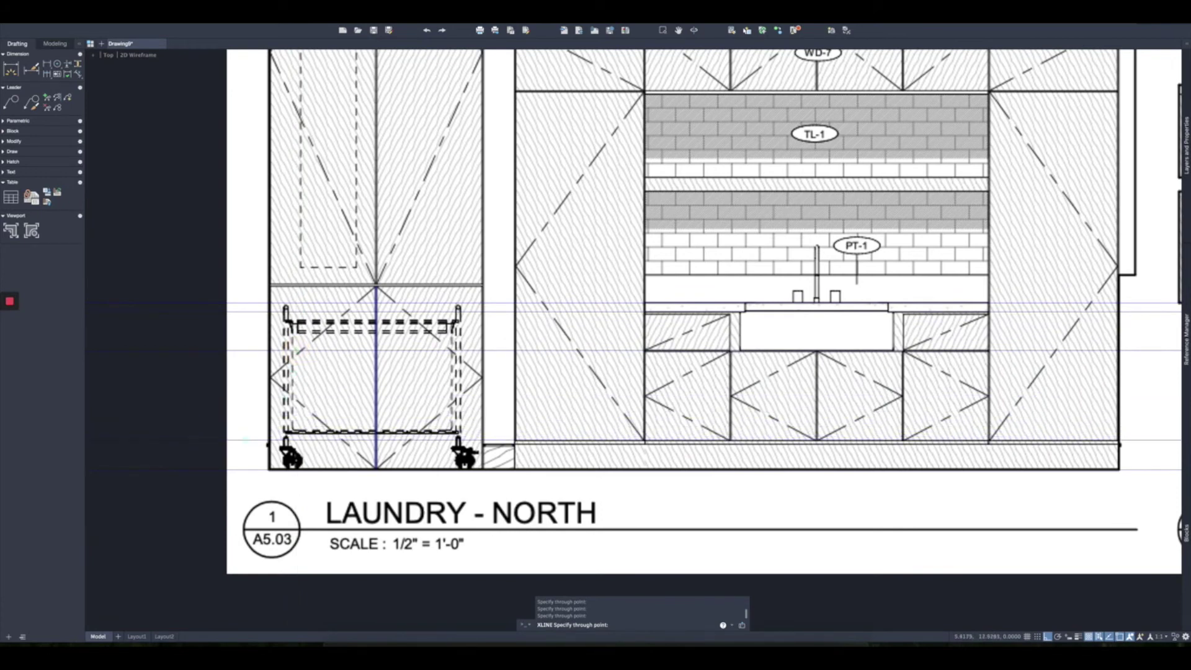
left_click(246, 441)
right_click(563, 460)
Step: Draw four vertical construction lines along the outer edges and inner divisions of the sink-wall base cabinets
right_click(563, 460)
type("v")
key("space")
middle_click_drag(680, 491, 649, 416)
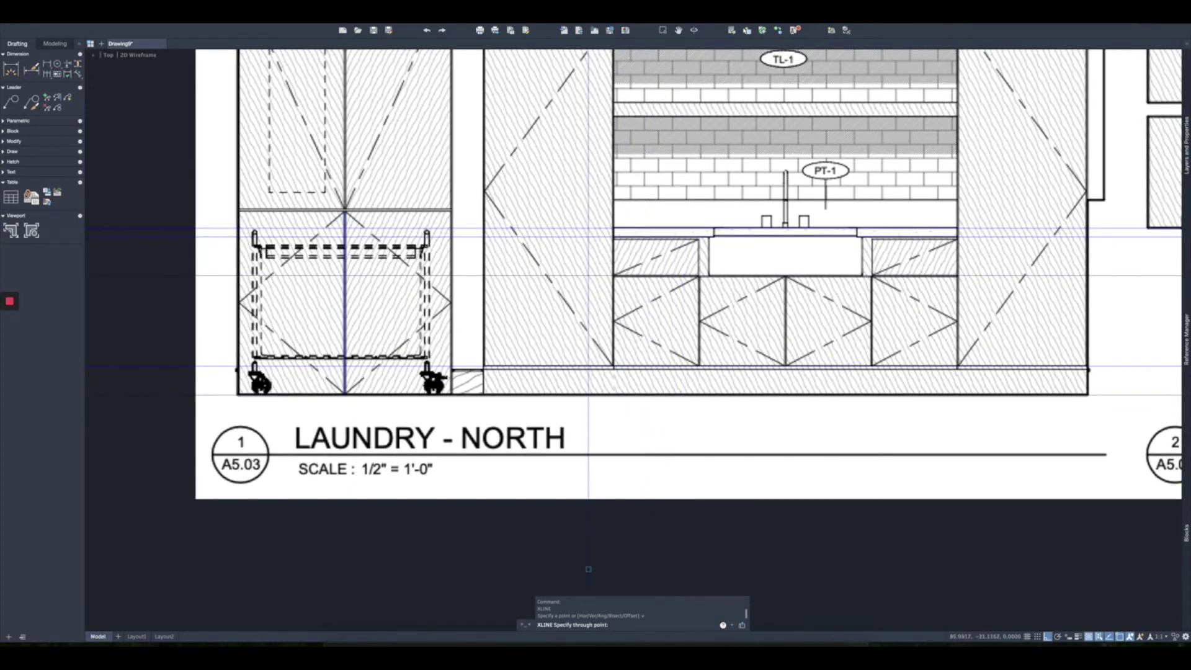
left_click(613, 570)
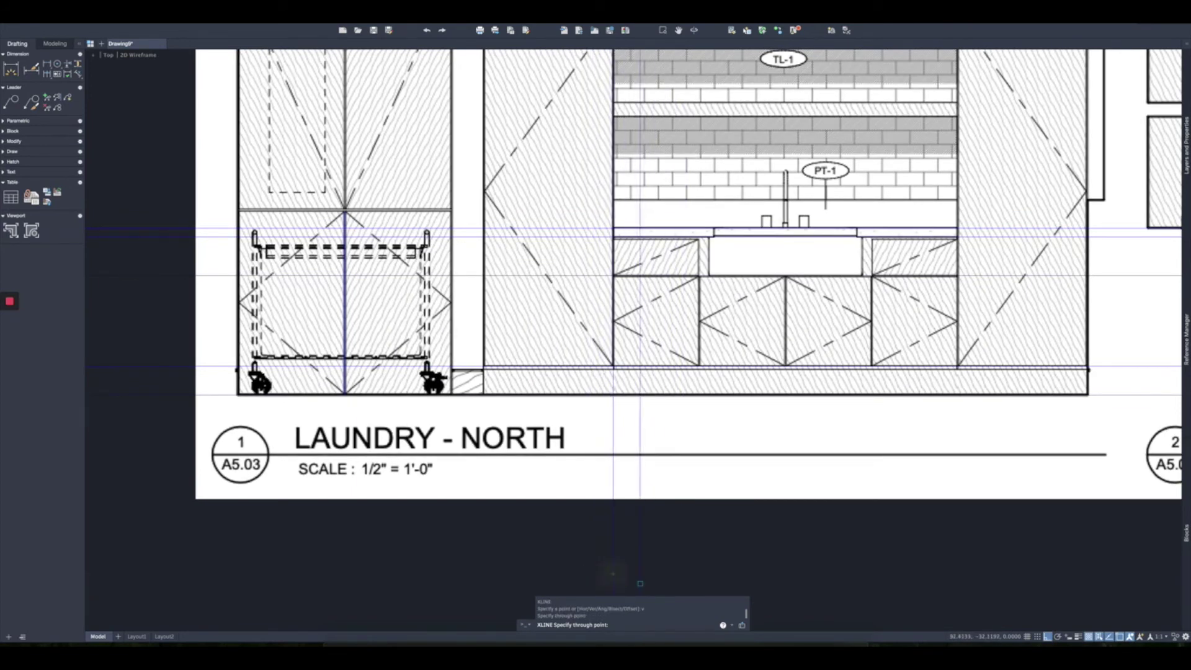
left_click(698, 587)
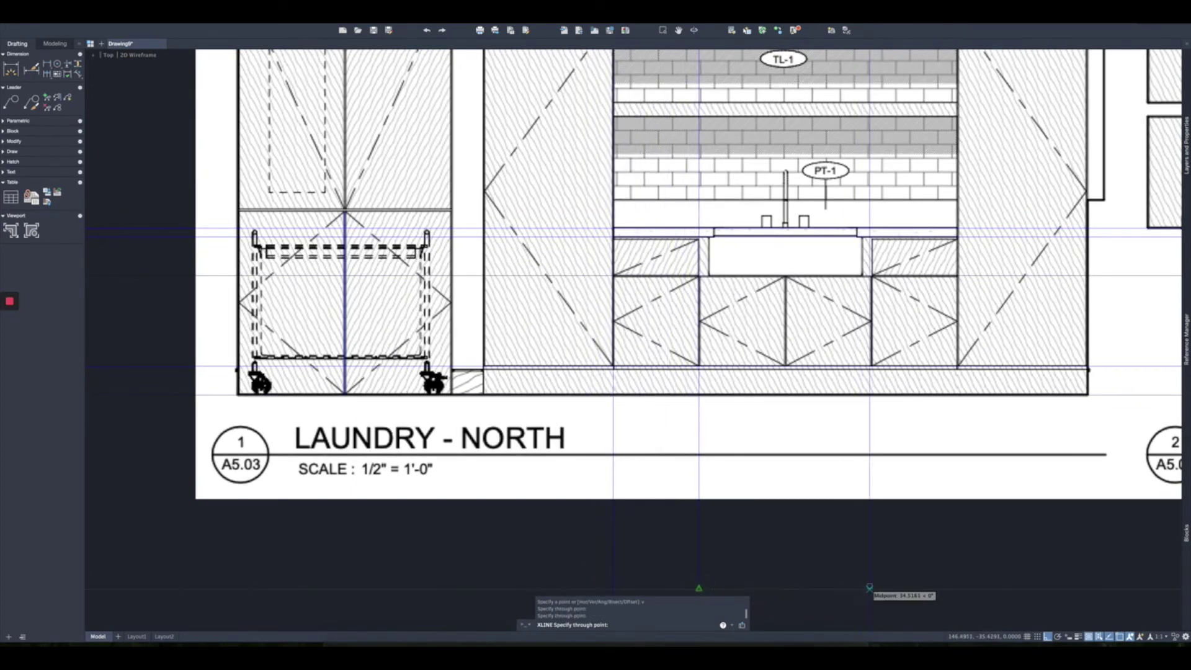
left_click(871, 583)
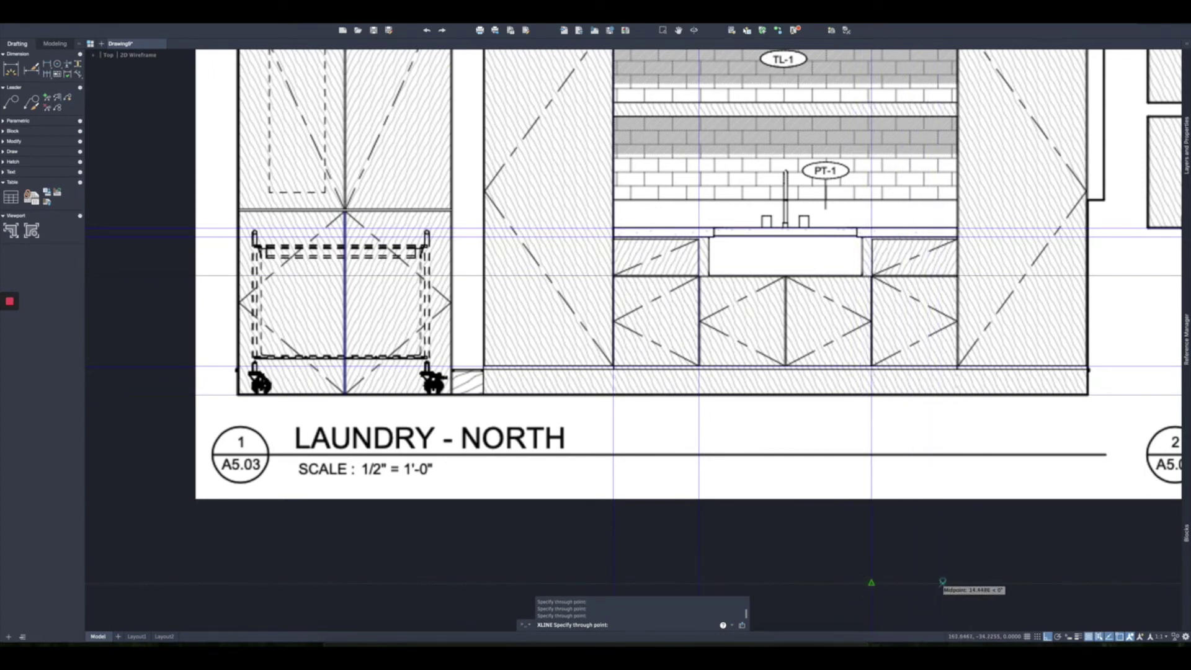
left_click(958, 580)
right_click(910, 531)
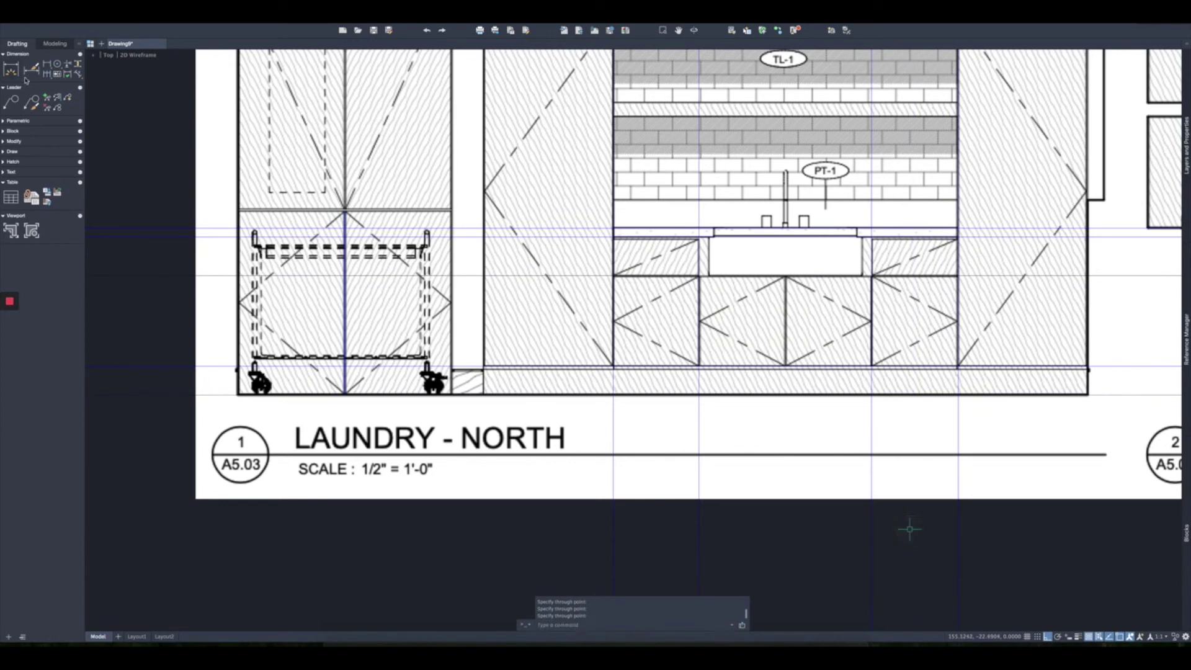
Step: Set the annotation scale to 1/2" = 1'-0" and dimension the leftmost base cabinet's width below the Laundry North elevation
left_click(1158, 636)
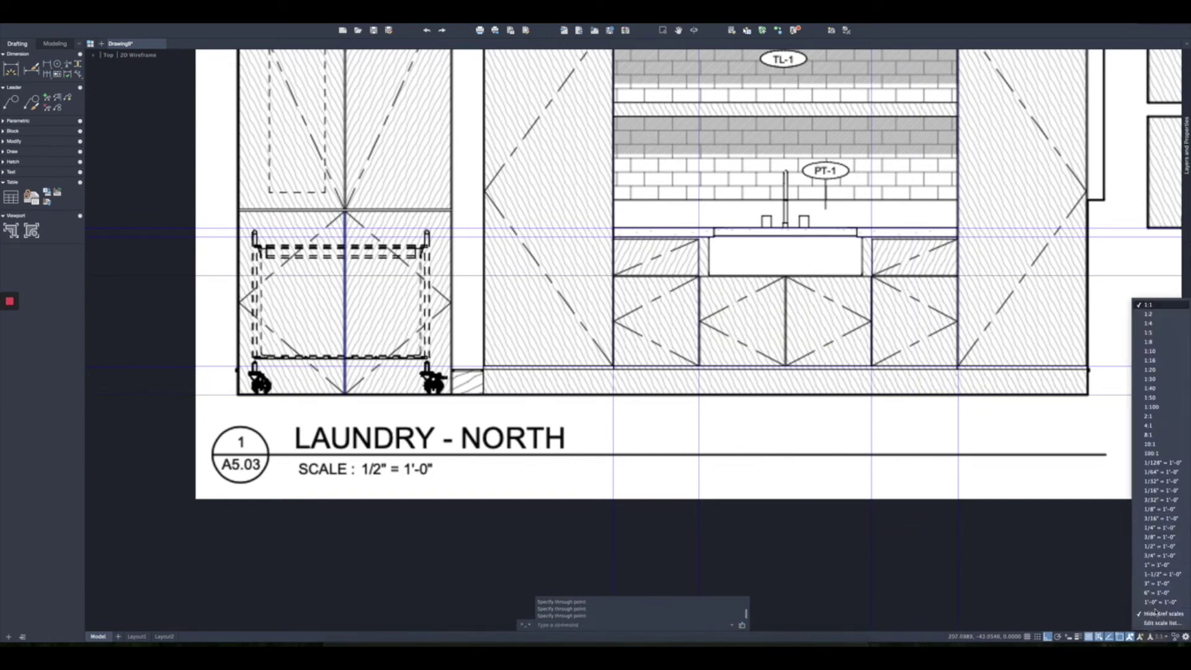
left_click(1158, 546)
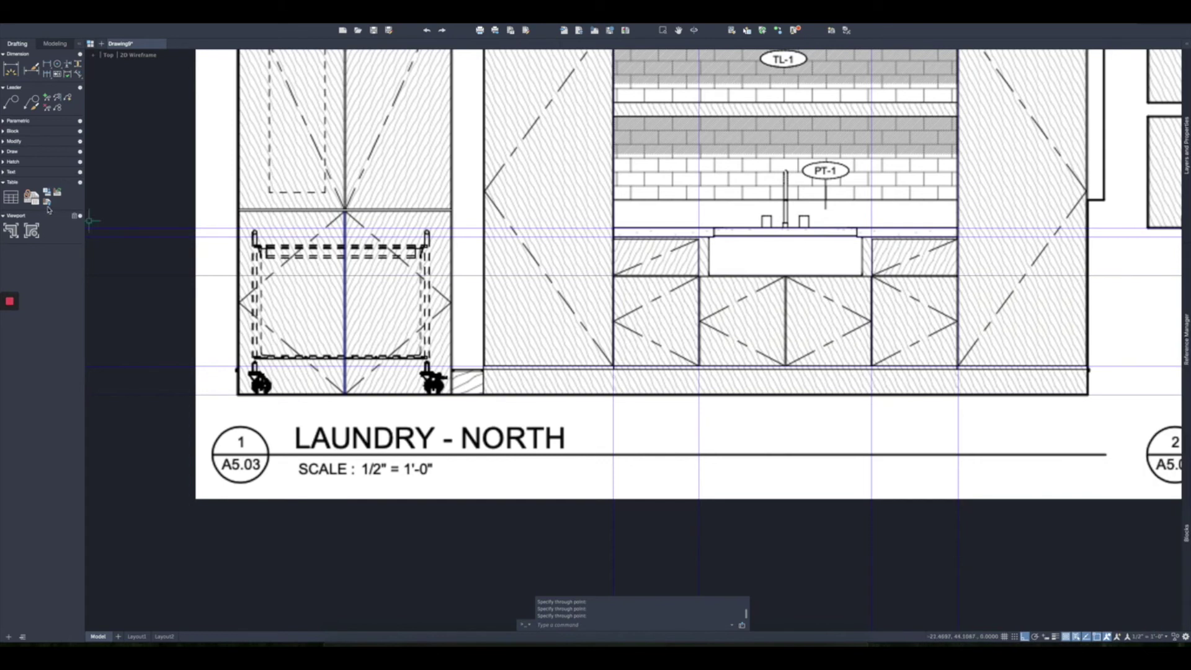
left_click(10, 68)
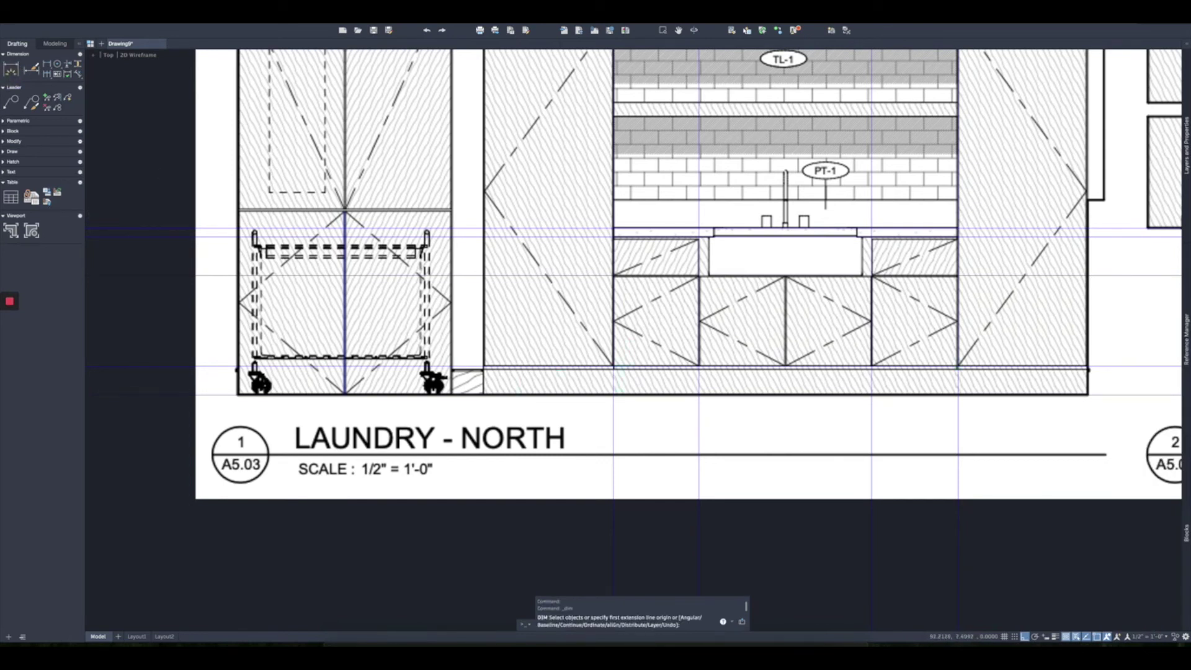
left_click(613, 394)
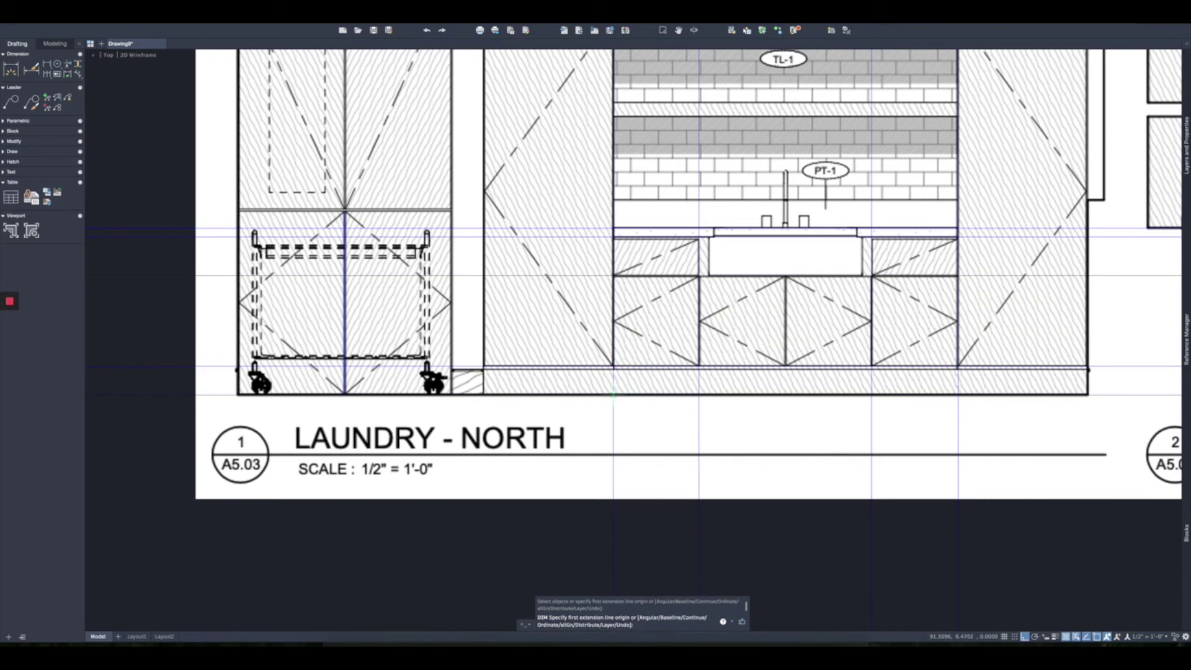
left_click(699, 395)
left_click(656, 531)
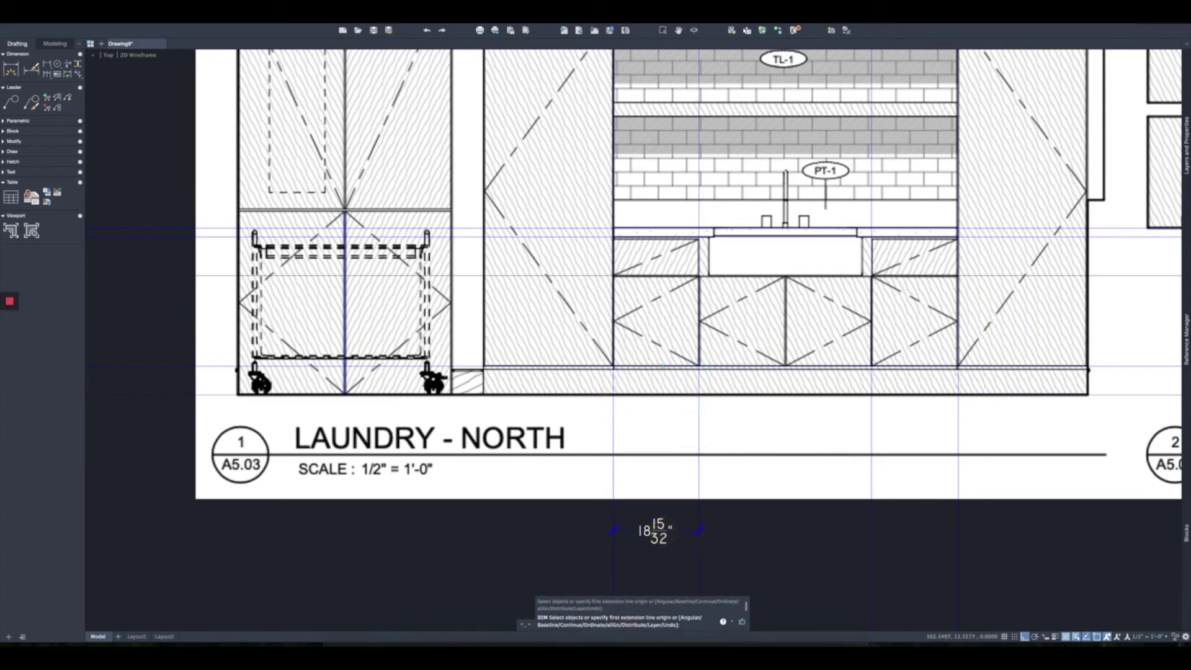
Step: Dimension the widths of the middle sink cabinet and the rightmost base cabinet, in line with the leftmost cabinet's width dimension
left_click(699, 394)
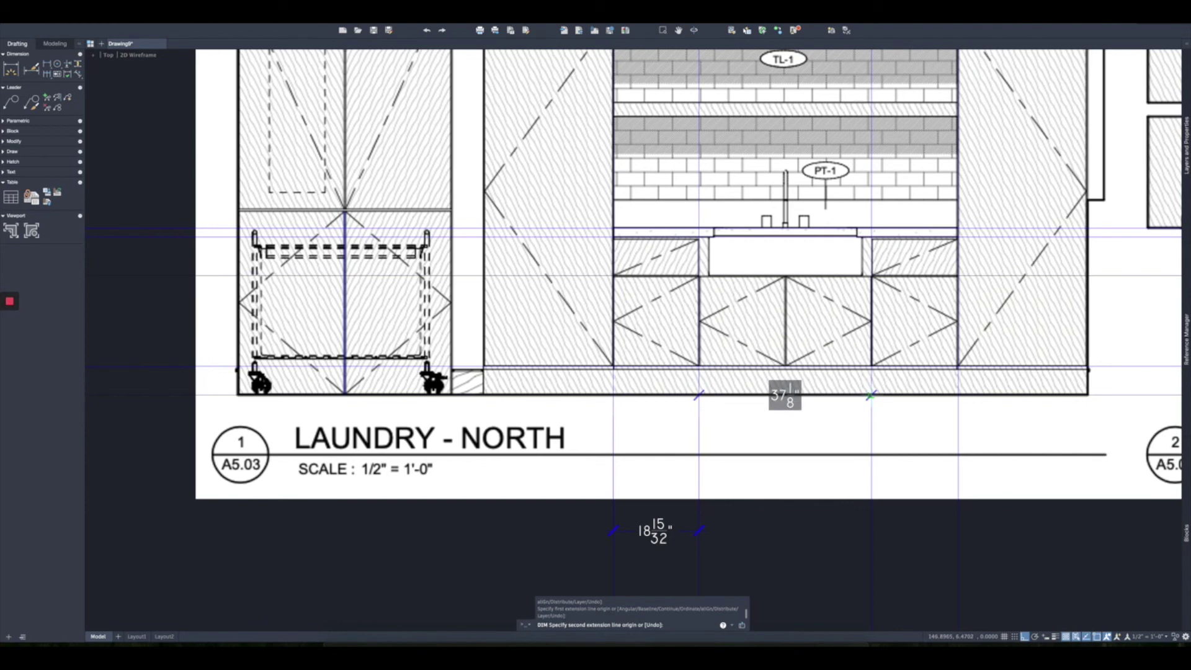
left_click(871, 395)
left_click(705, 530)
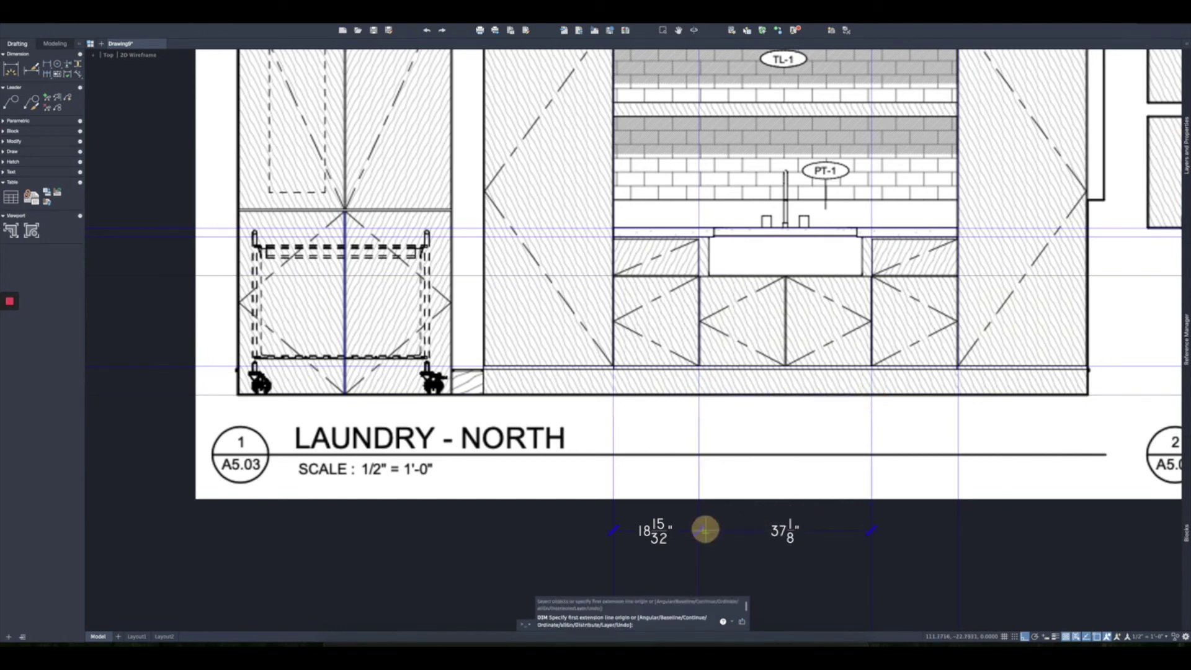
left_click(870, 394)
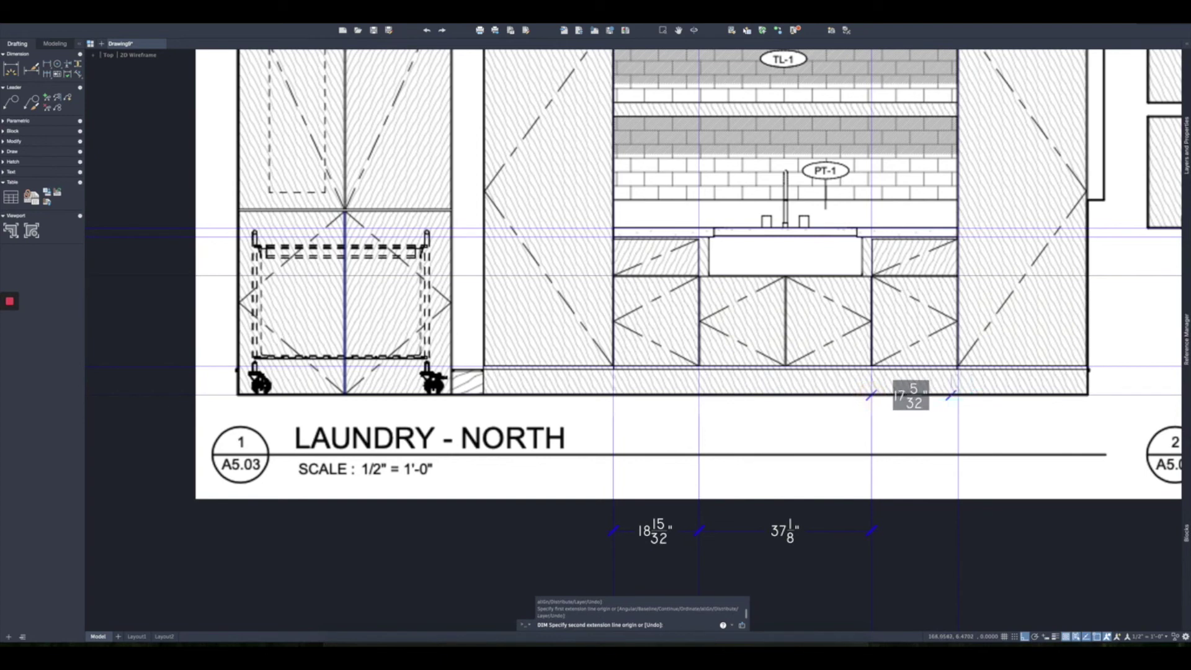
left_click(957, 395)
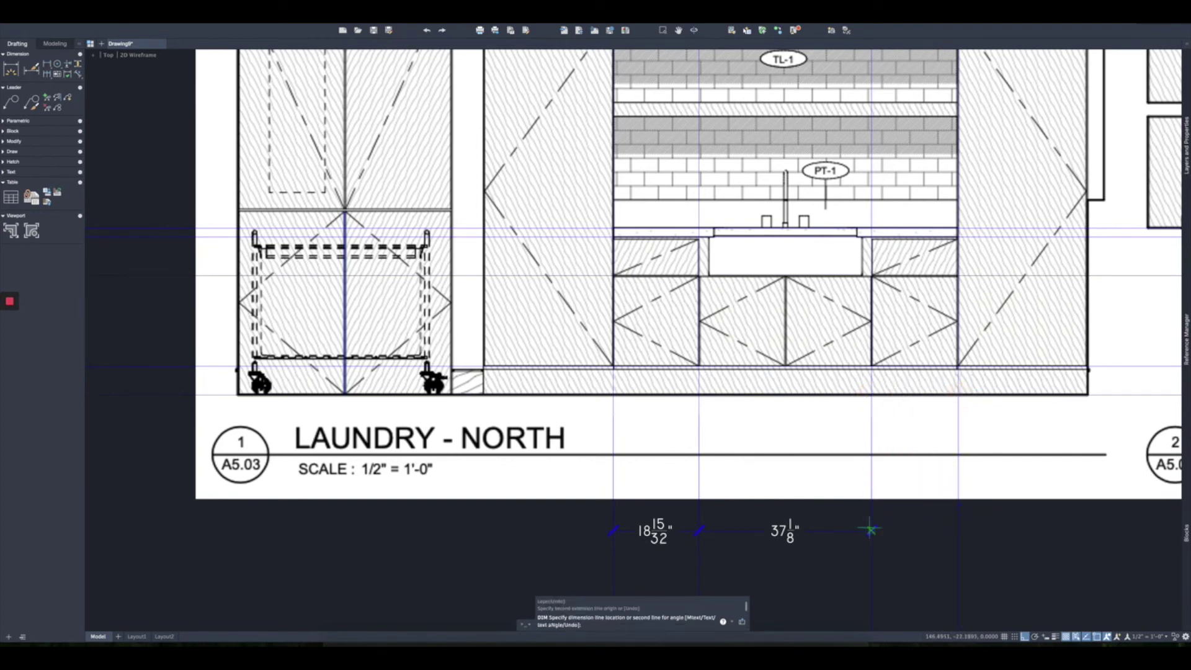
left_click(871, 531)
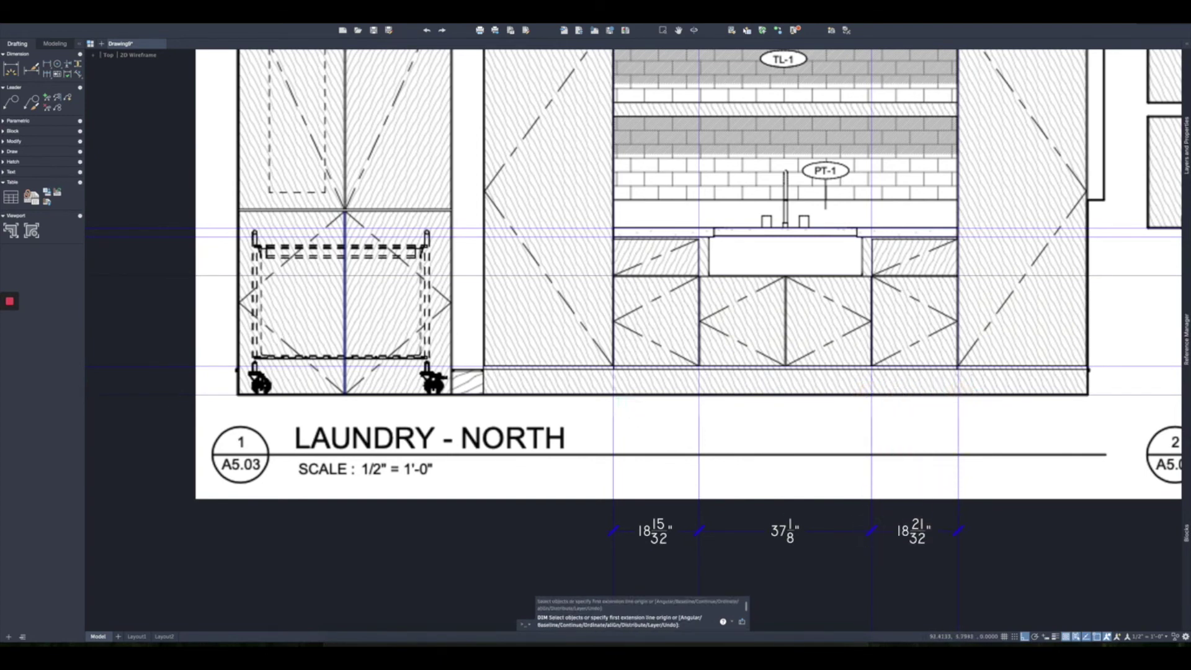
Step: Dimension the base cabinets' overall height from the floor line to the countertop's upper edge, placing it left of the cabinets
left_click(613, 394)
left_click(614, 231)
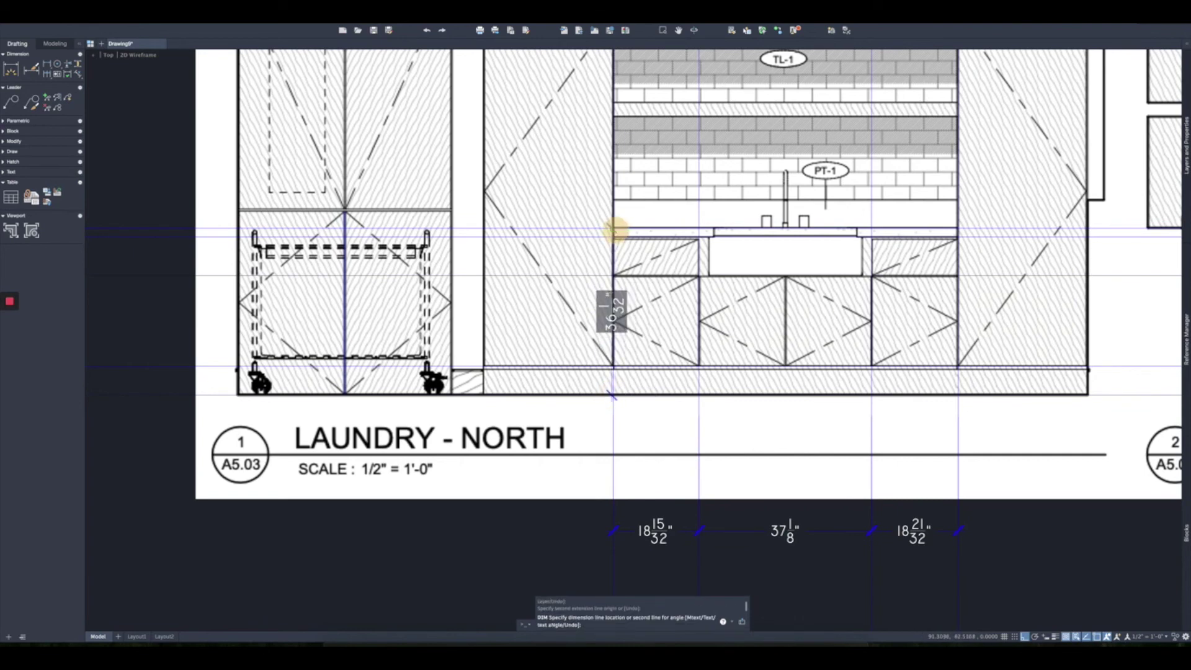
left_click(554, 202)
scroll(682, 390, "right", 3)
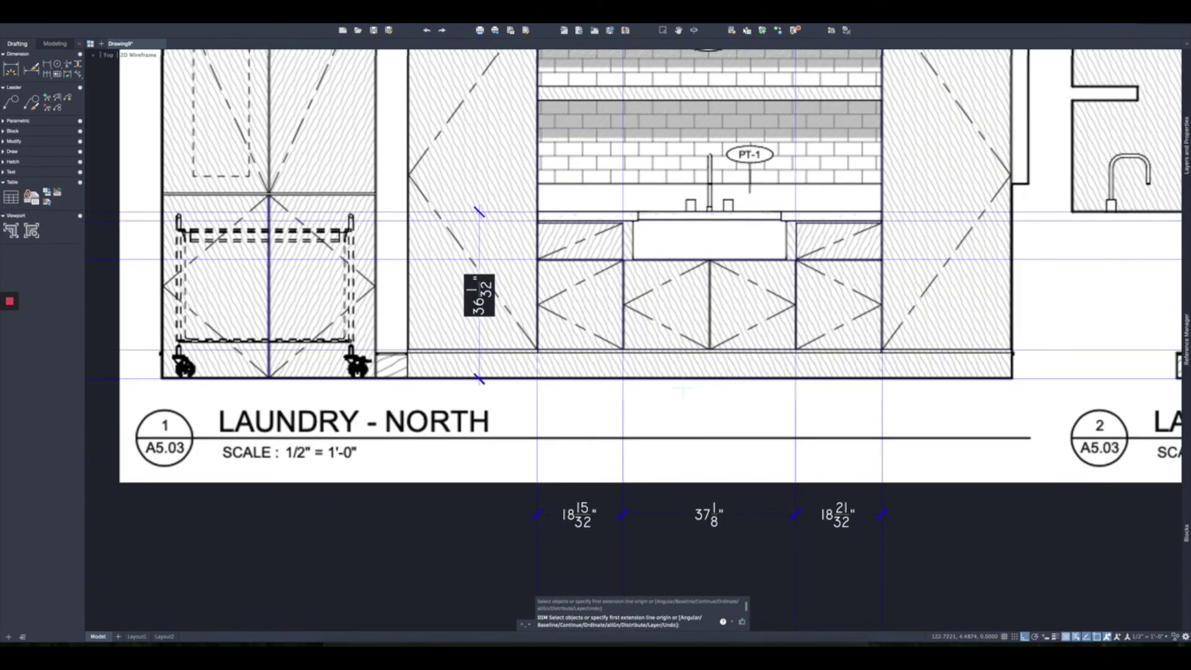
Step: Examine how the construction lines match the raster linework at the toe kick's right end on the Laundry North elevation
middle_click_drag(978, 556, 925, 549)
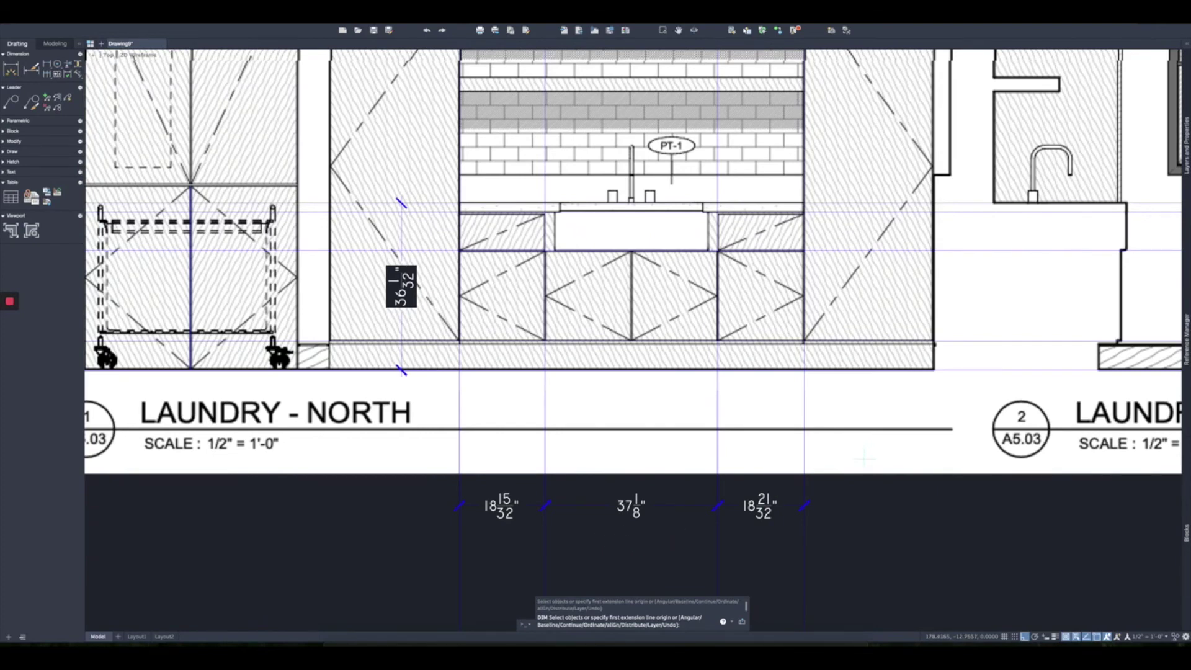
scroll(864, 457, "up", 10)
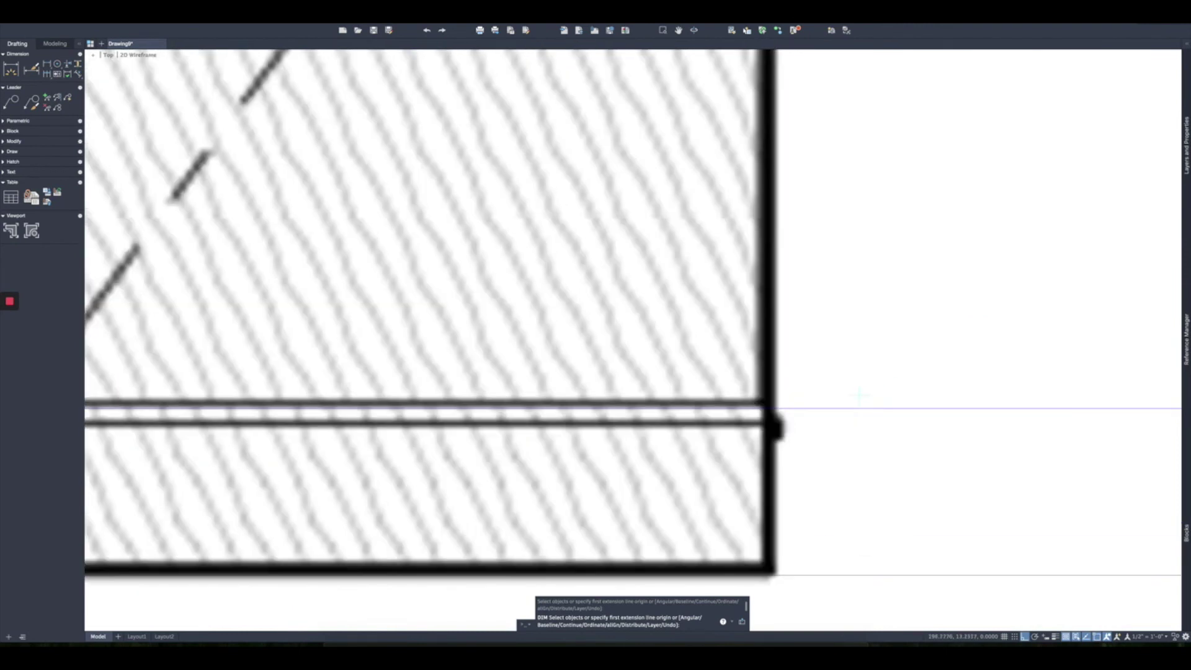
scroll(734, 284, "down", 11)
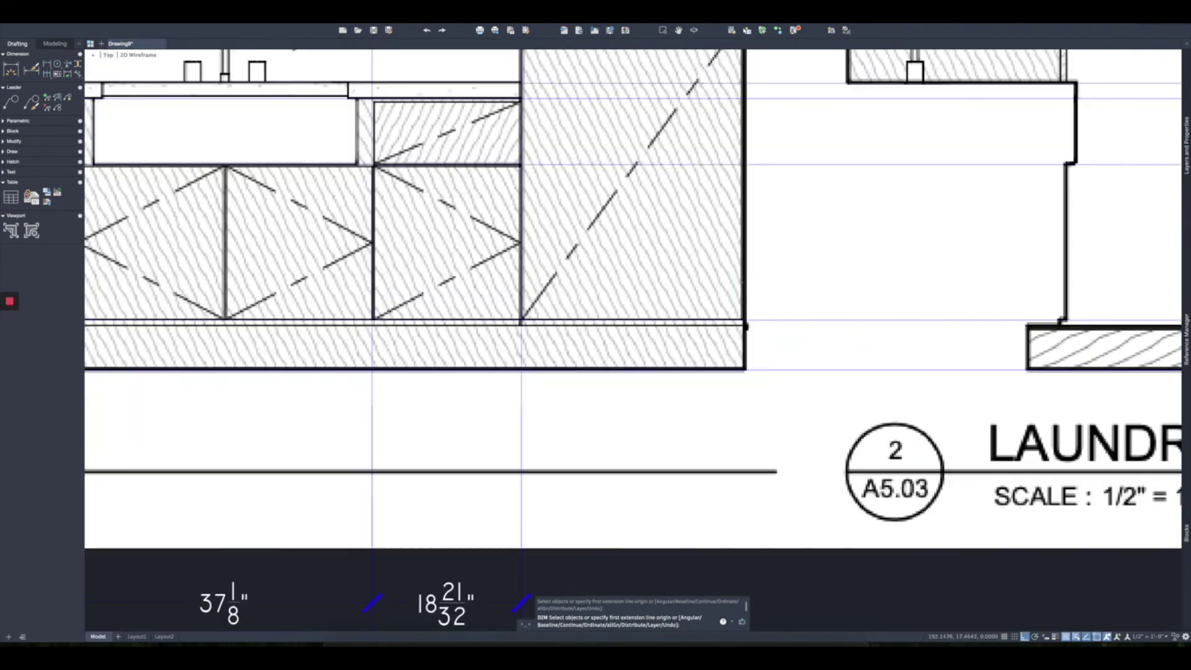
scroll(524, 203, "down", 2)
middle_click_drag(511, 196, 783, 204)
scroll(677, 205, "down", 1)
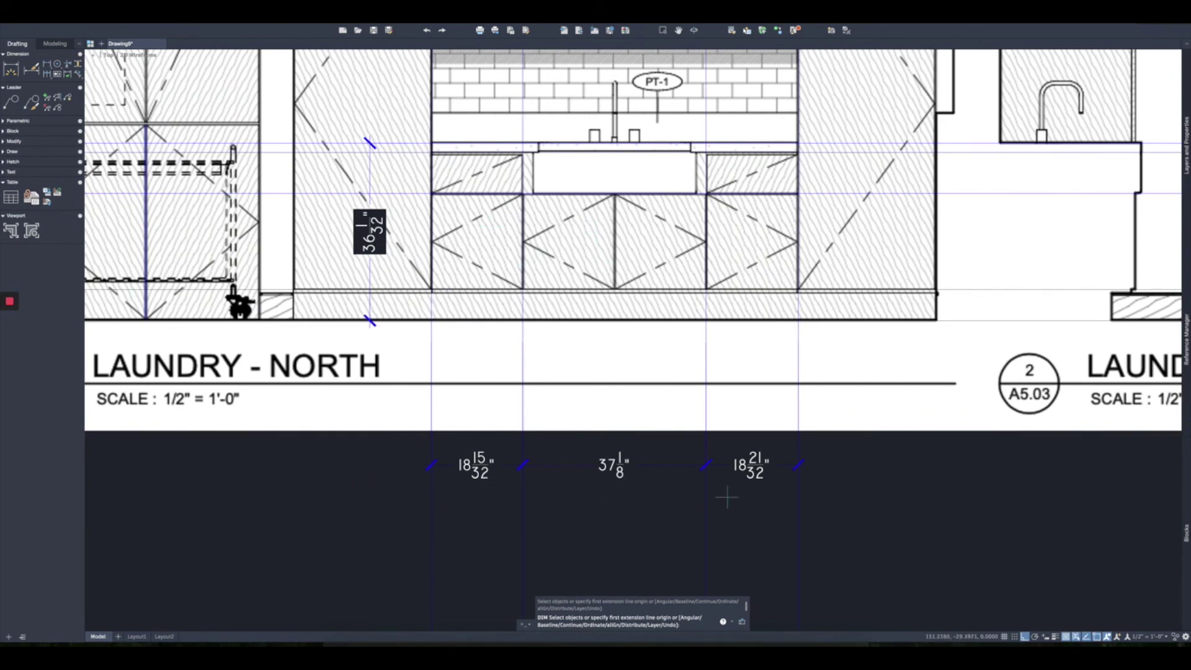
left_click(431, 496)
key("Return")
left_click(606, 463)
key("Escape")
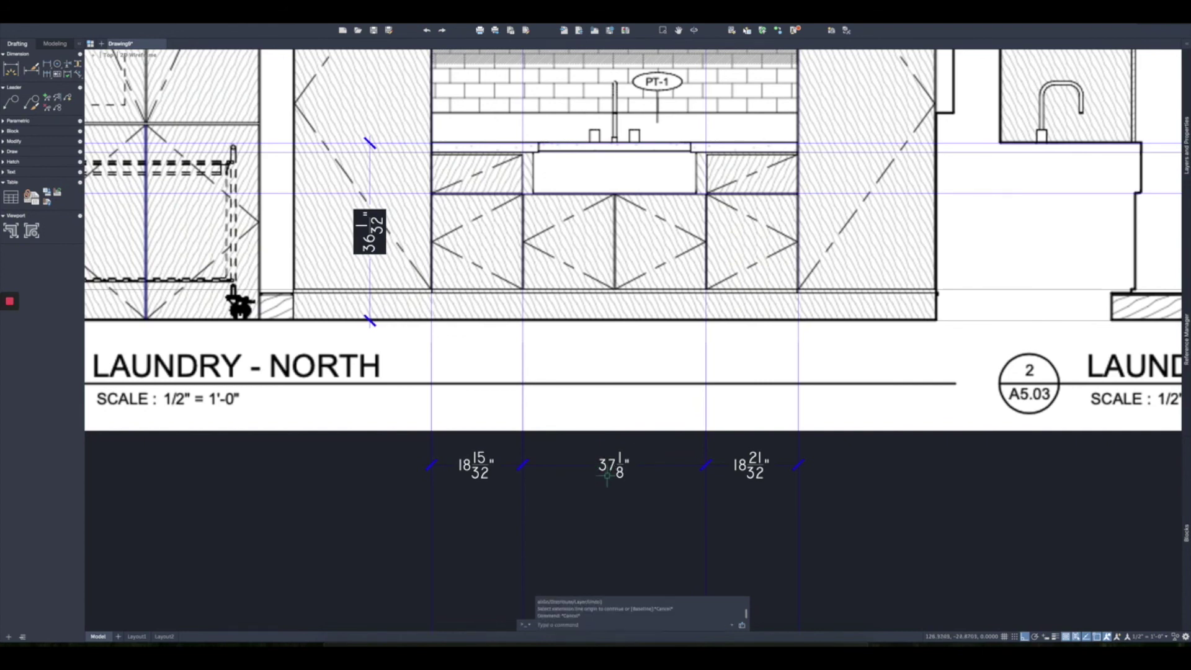
Step: Review the dimensioned base cabinets and the construction lines extending across the North, East and South laundry elevations
scroll(608, 448, "down", 1)
middle_click_drag(616, 381, 620, 427)
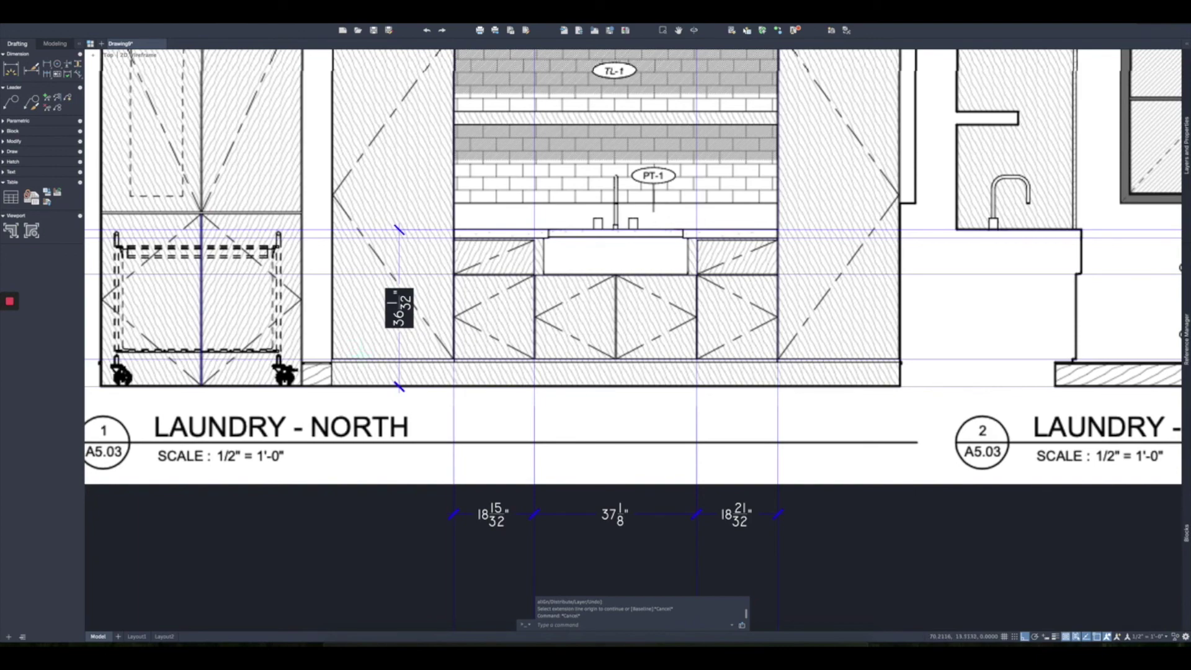
scroll(515, 366, "down", 3)
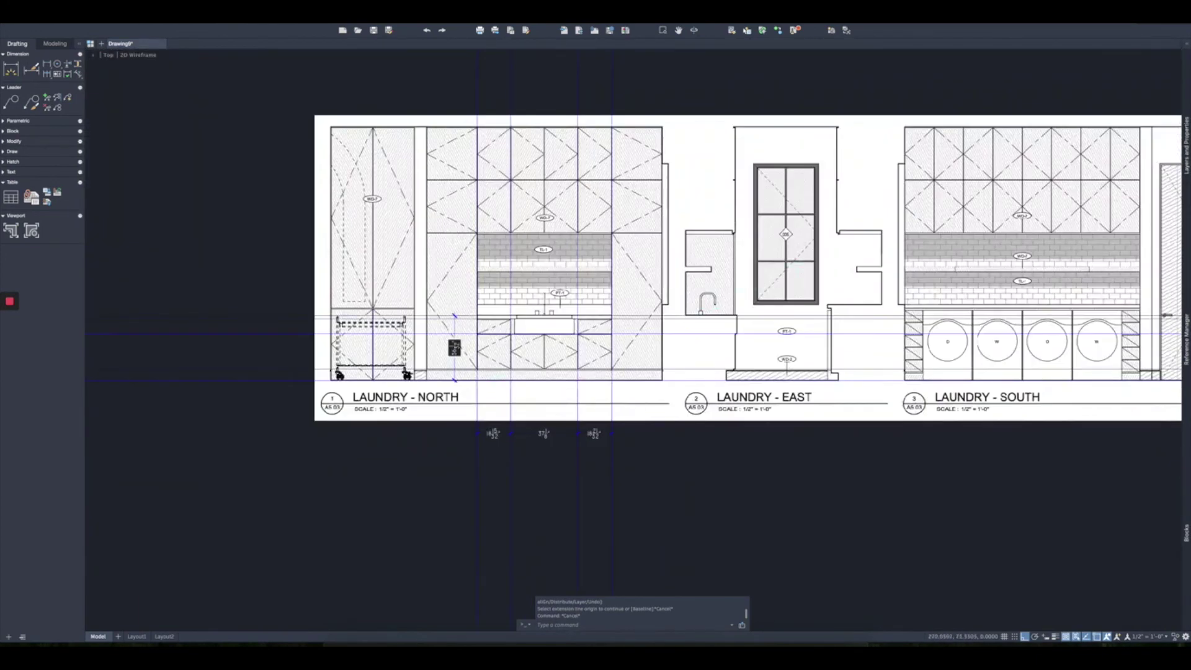
middle_click_drag(748, 269, 702, 276)
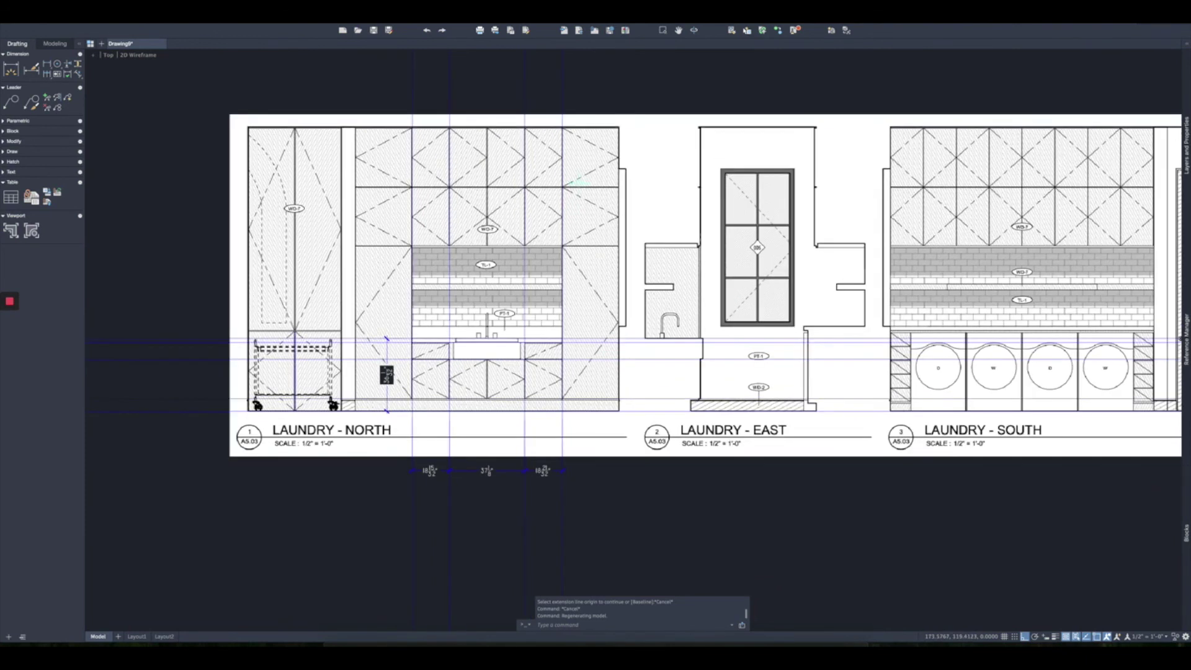
scroll(200, 153, "up", 1)
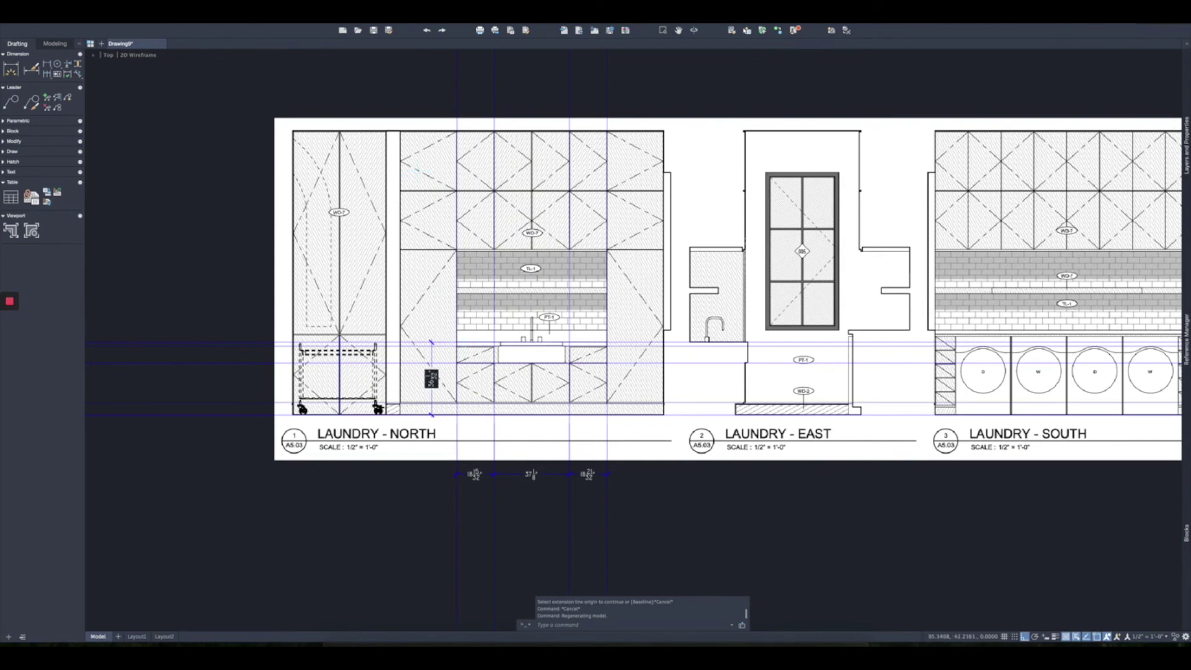
scroll(428, 527, "up", 2)
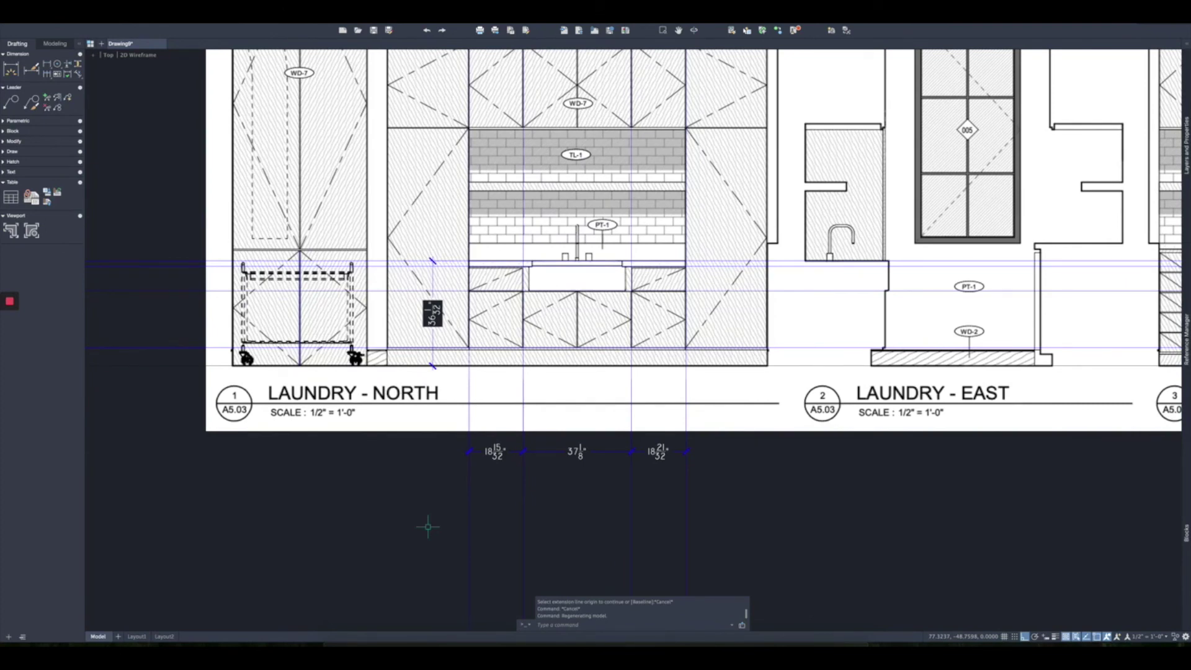
scroll(428, 527, "down", 1)
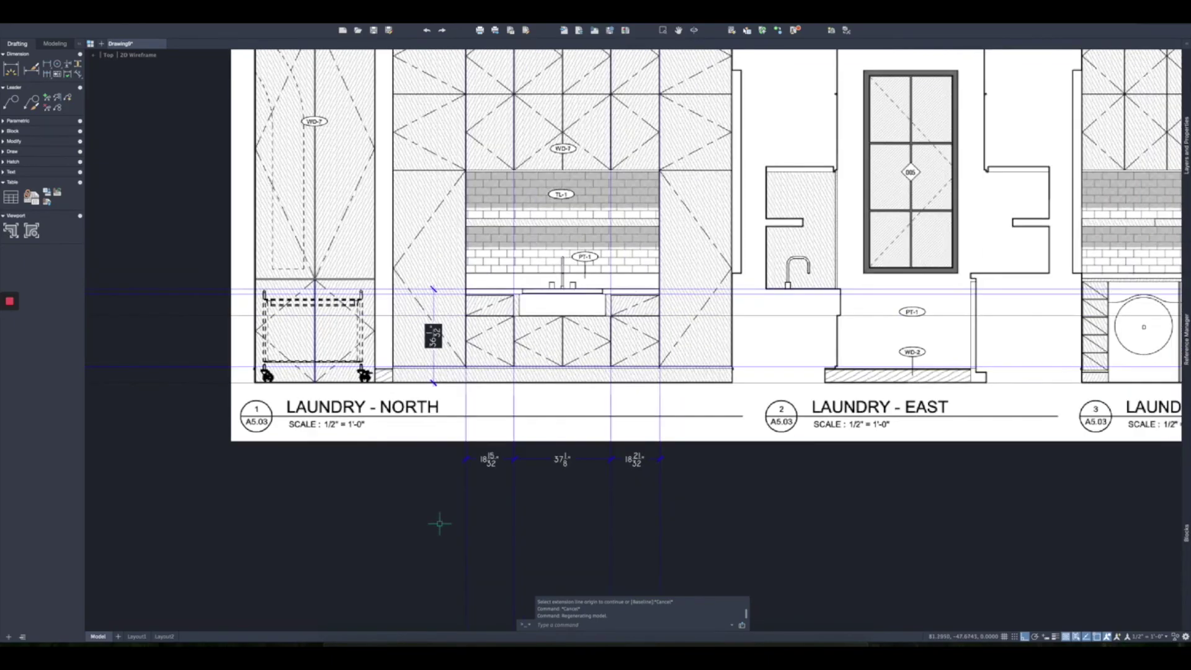